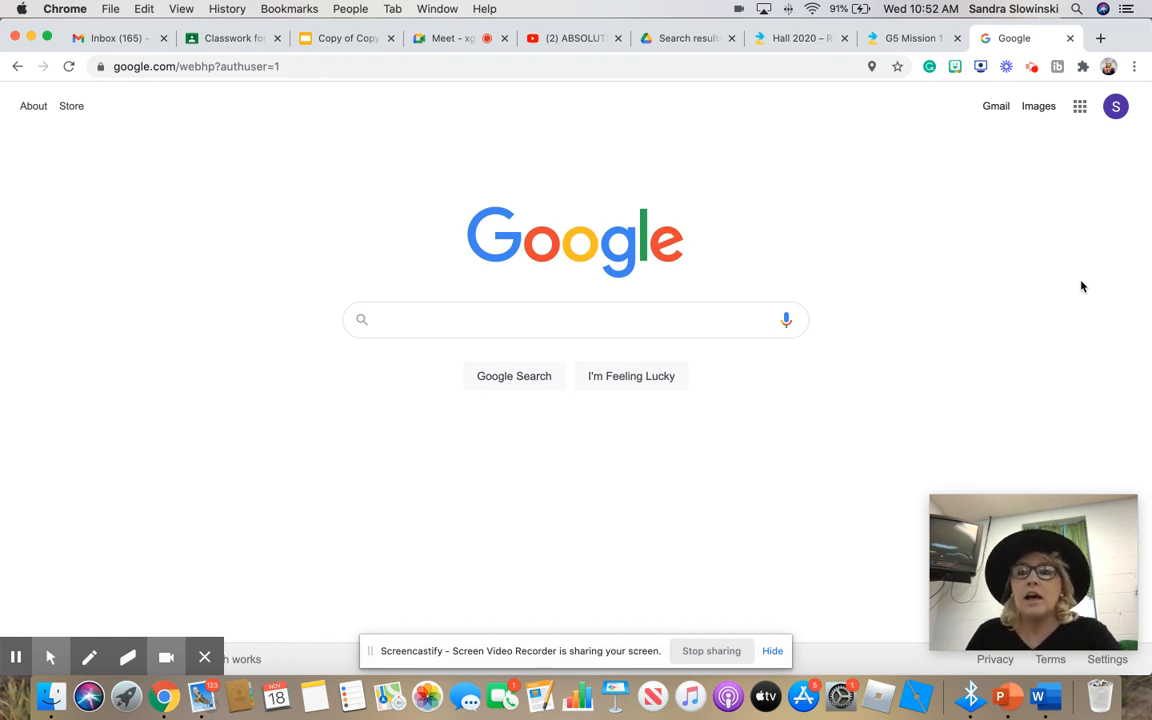
Look through the full list of Google apps for Google Drawings
{"action": "left_click", "coordinate": [1080, 110]}
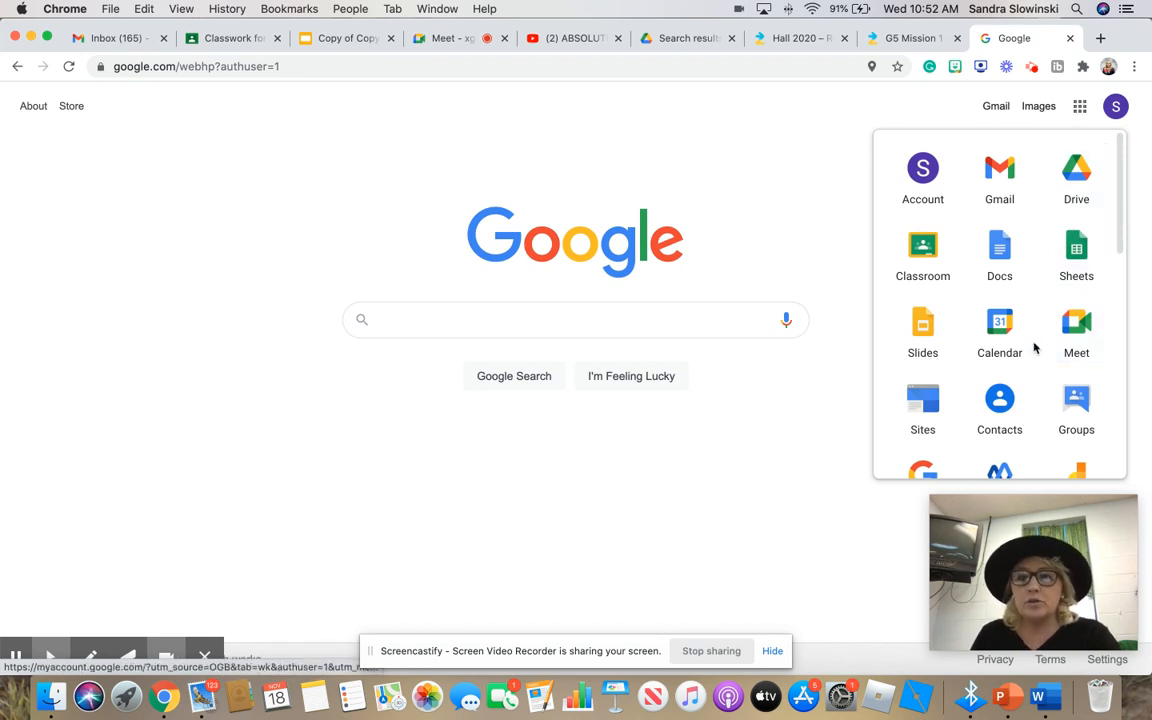
{"action": "scroll", "coordinate": [1032, 347], "scroll_direction": "down", "scroll_amount": 2}
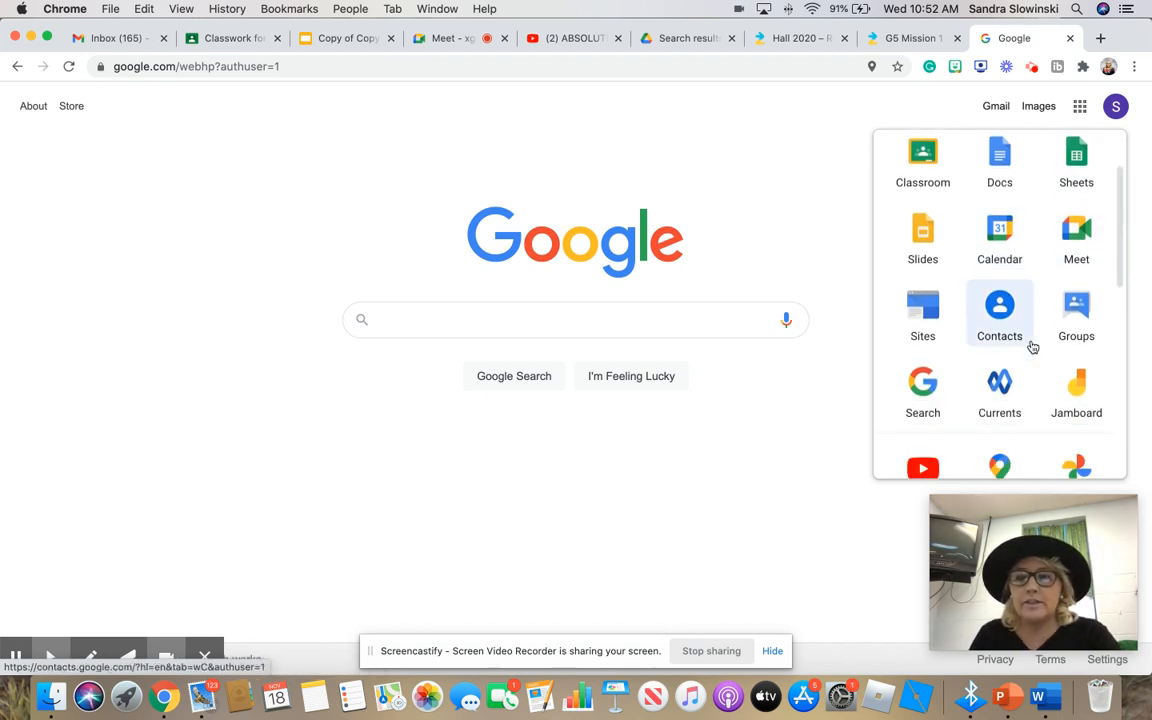
{"action": "scroll", "coordinate": [998, 358], "scroll_direction": "down", "scroll_amount": 6}
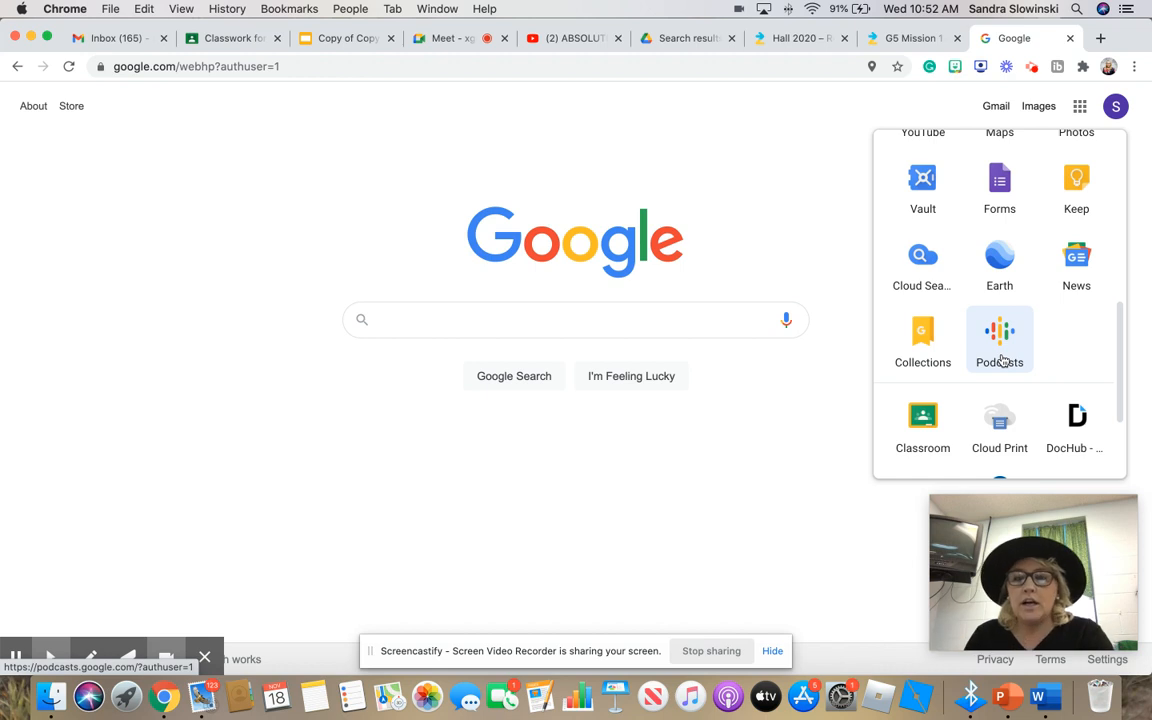
{"action": "scroll", "coordinate": [1002, 360], "scroll_direction": "up", "scroll_amount": 4}
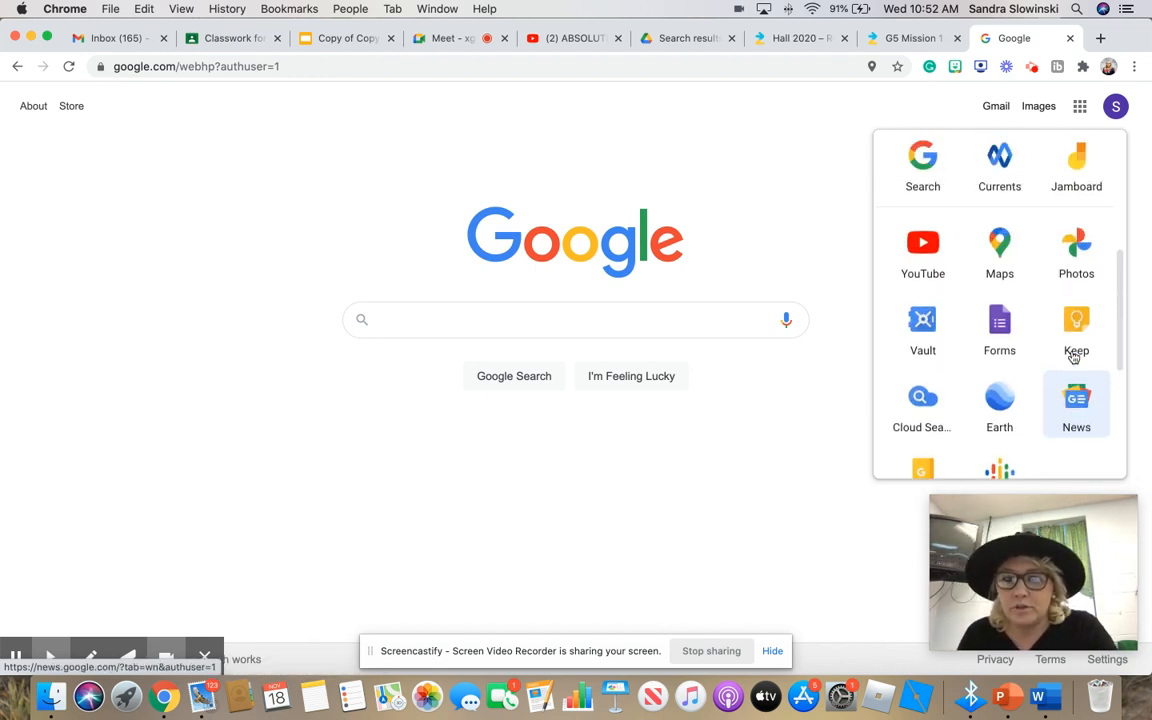
{"action": "scroll", "coordinate": [1073, 357], "scroll_direction": "up", "scroll_amount": 4}
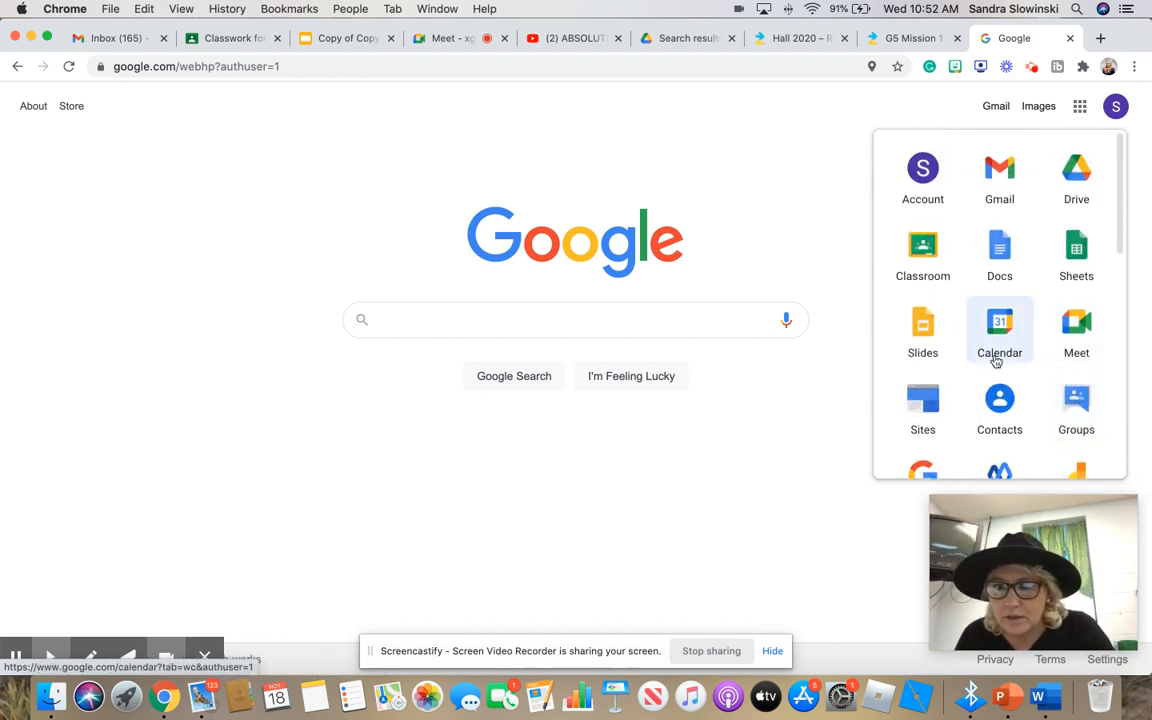
{"action": "scroll", "coordinate": [998, 358], "scroll_direction": "down", "scroll_amount": 8}
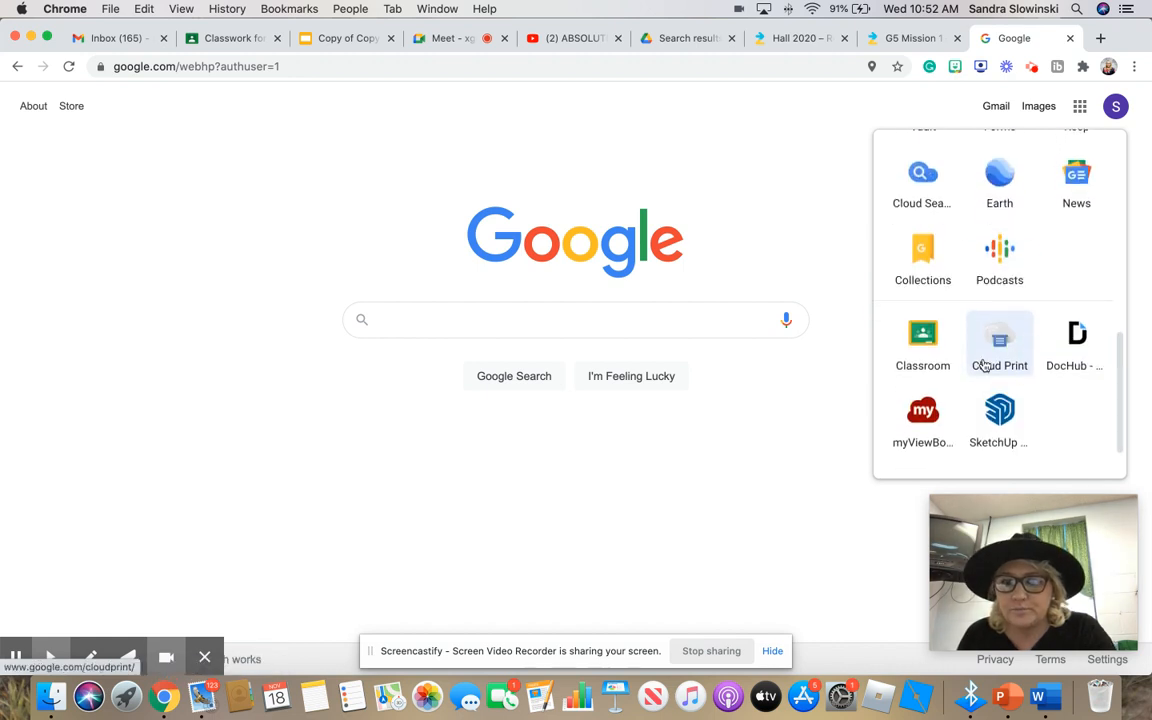
Search Google for "google drawing" and open a blank drawing from the Google Drawings result
{"action": "left_click", "coordinate": [570, 321]}
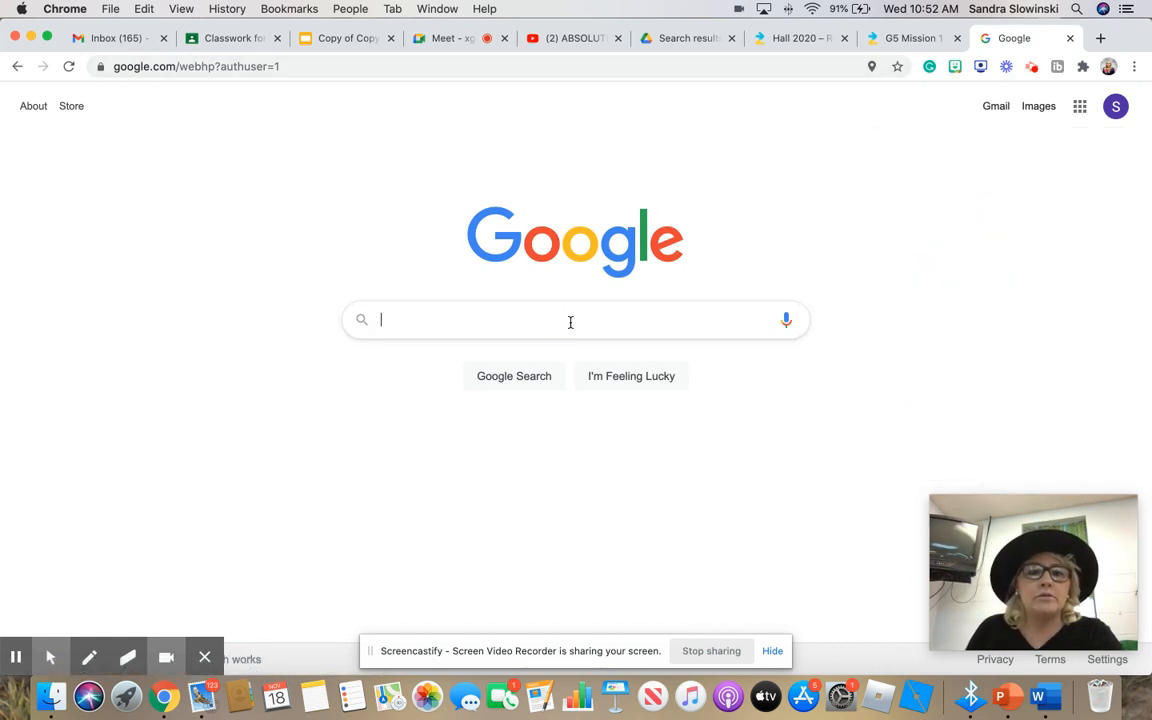
{"action": "type", "text": "google dra"}
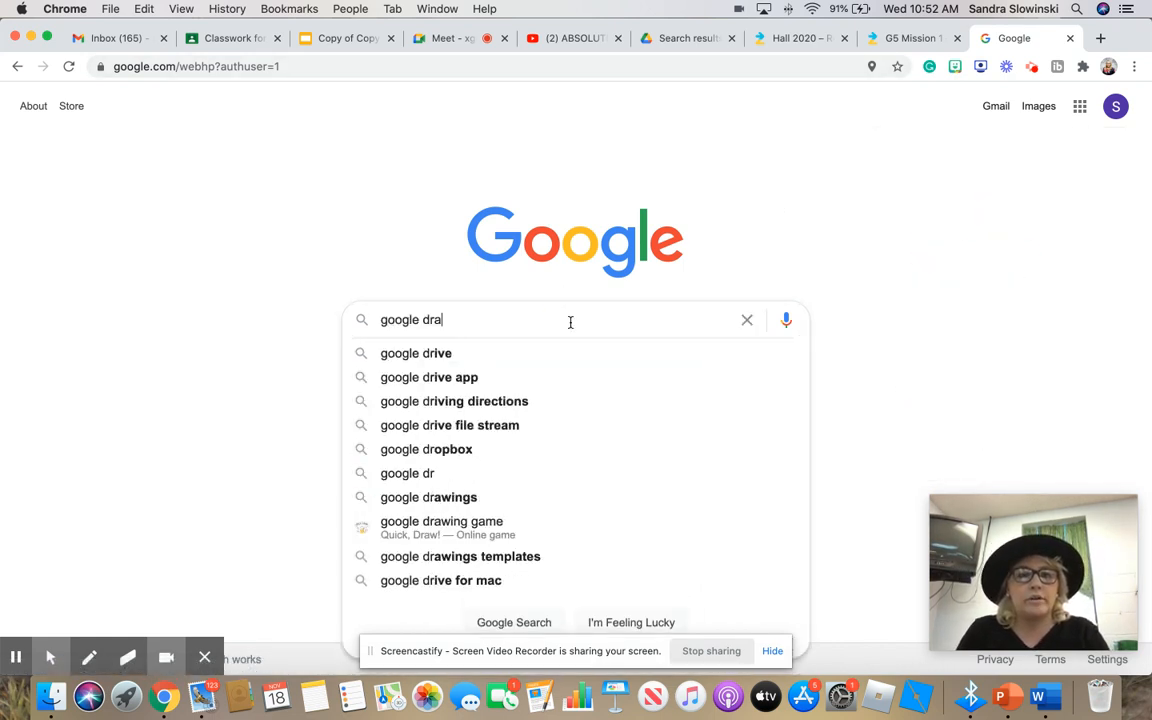
{"action": "type", "text": "wing"}
{"action": "key", "text": "Return"}
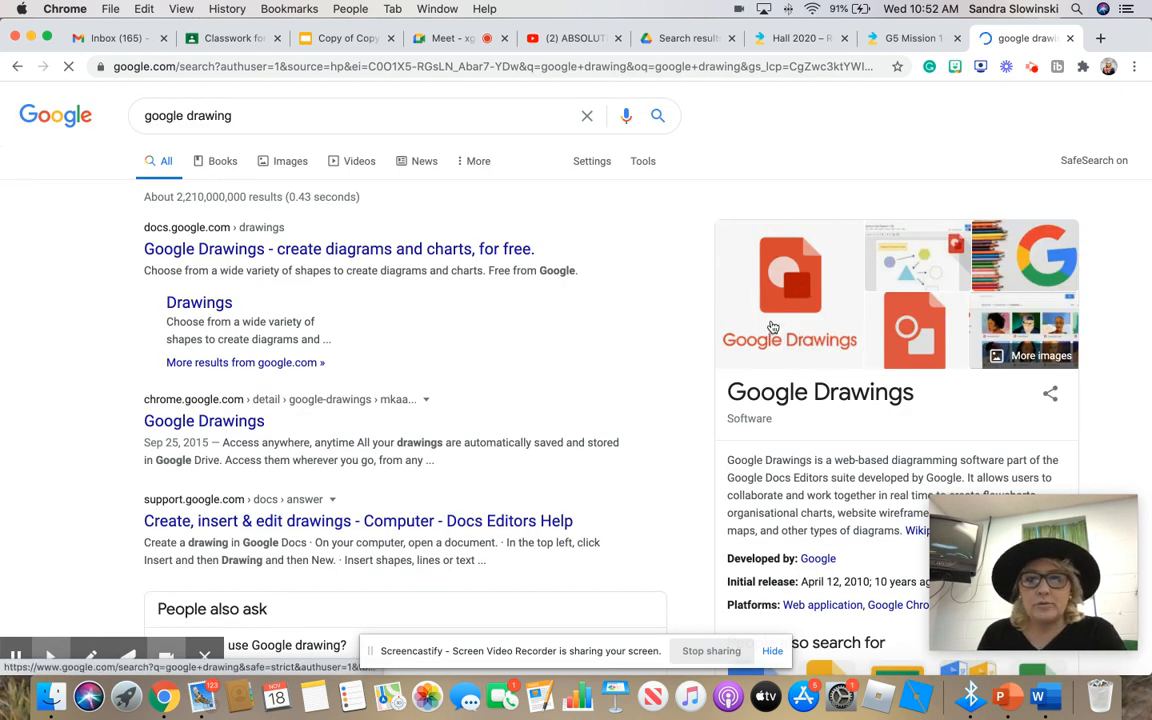
{"action": "left_click", "coordinate": [221, 251]}
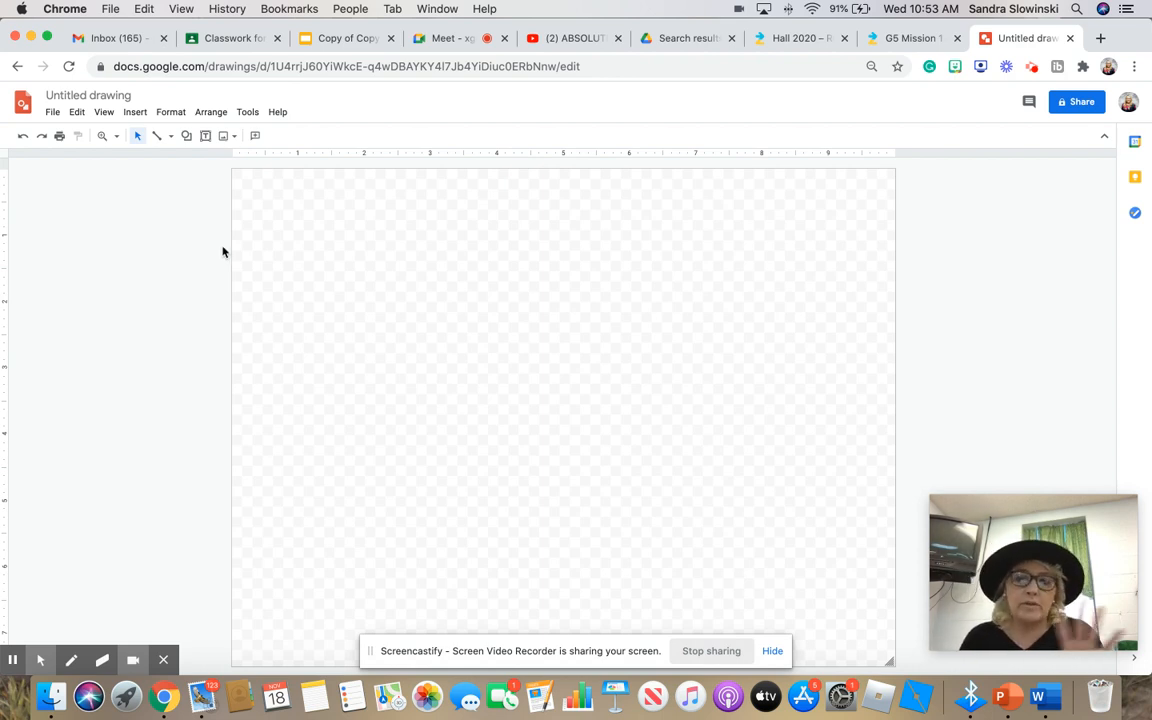
Search Google for "tabby cat" in a new tab and show the image results
{"action": "left_click", "coordinate": [1099, 38]}
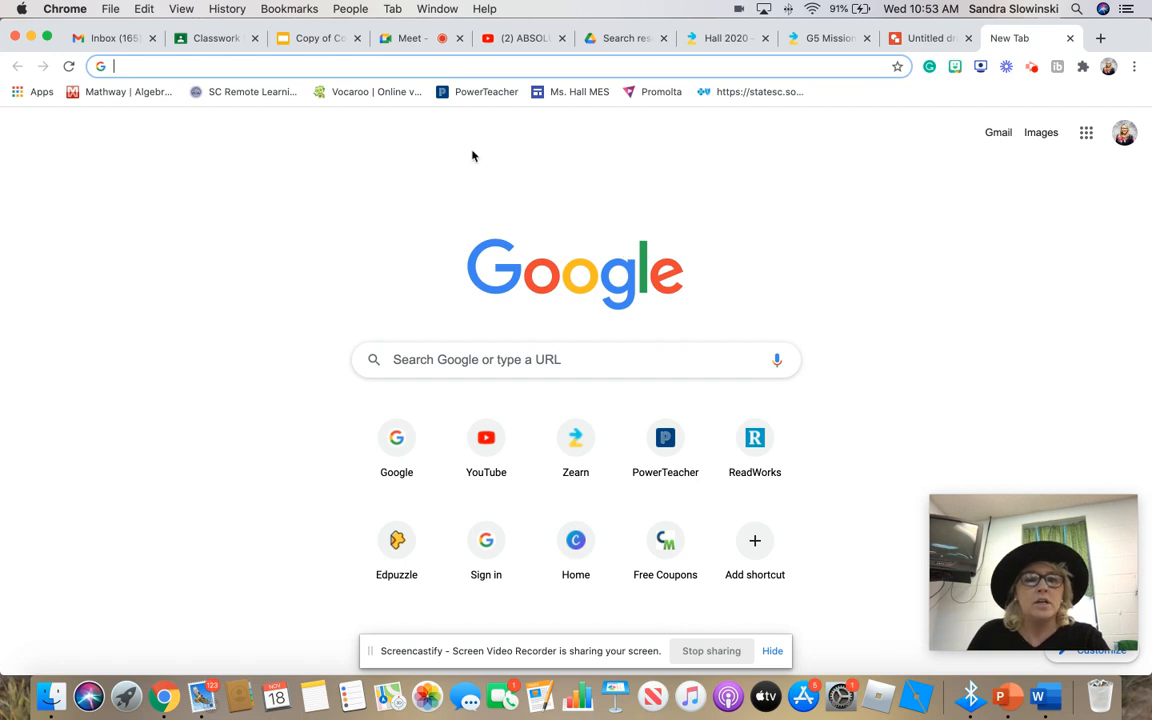
{"action": "left_click", "coordinate": [527, 367]}
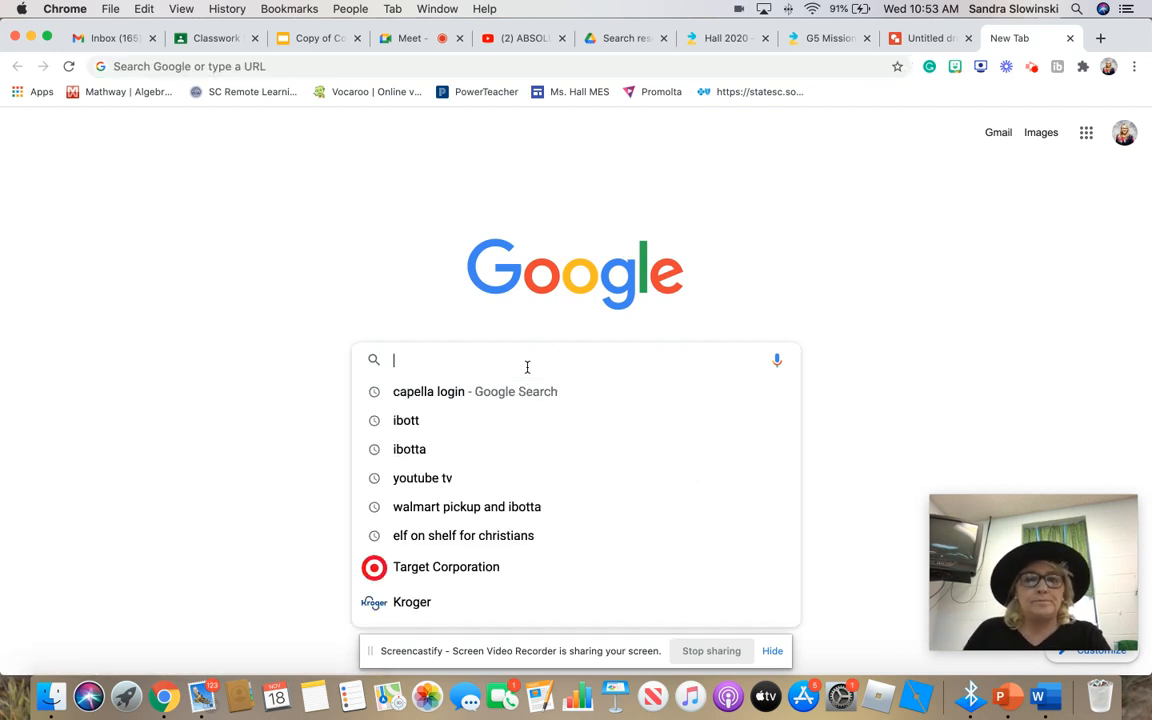
{"action": "type", "text": "tabby czat"}
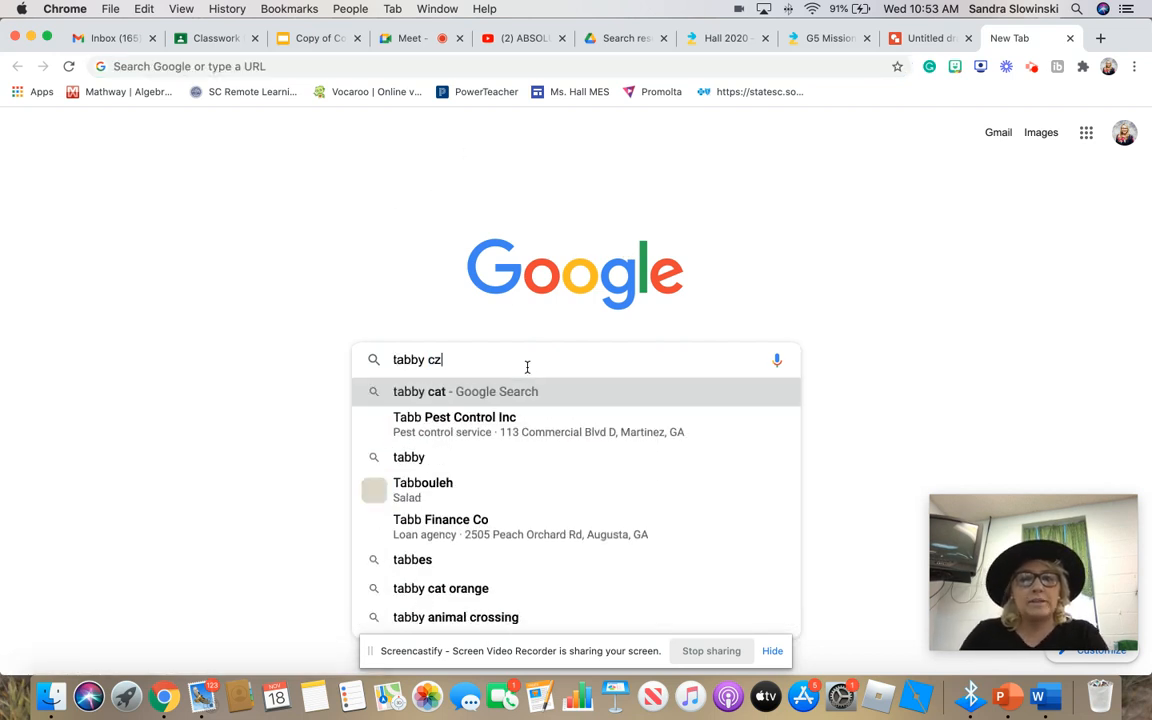
{"action": "key", "text": "BackSpace"}
{"action": "key", "text": "BackSpace"}
{"action": "key", "text": "BackSpace"}
{"action": "type", "text": "at"}
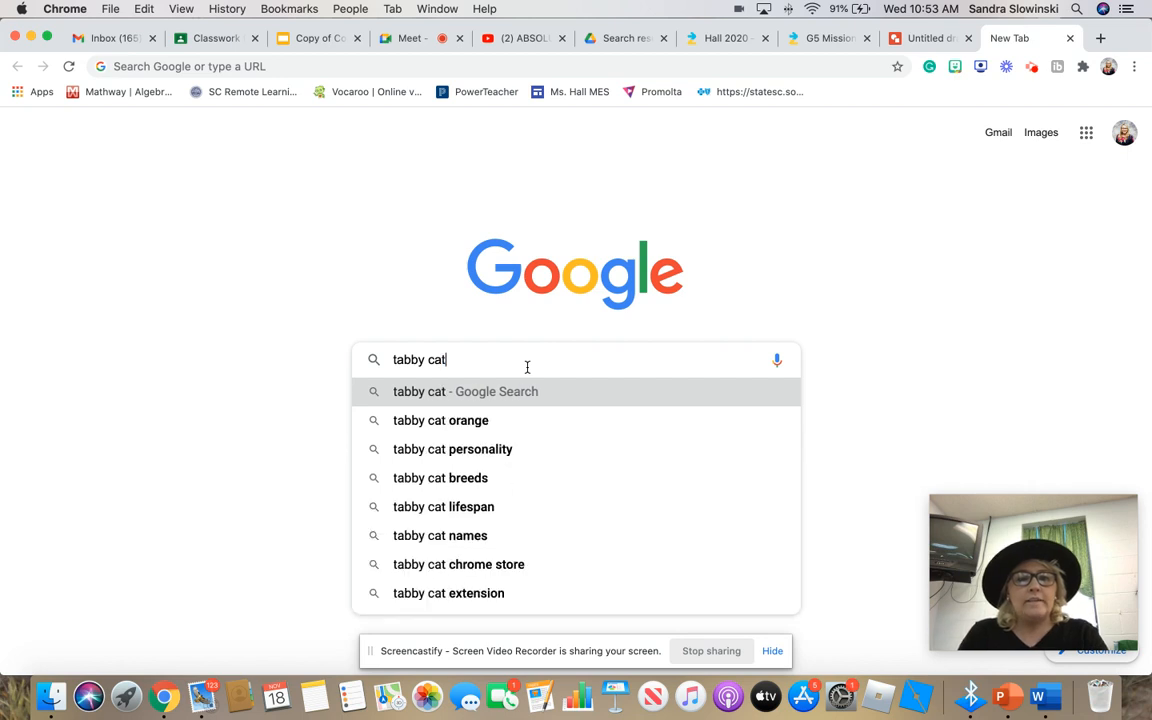
{"action": "key", "text": "Return"}
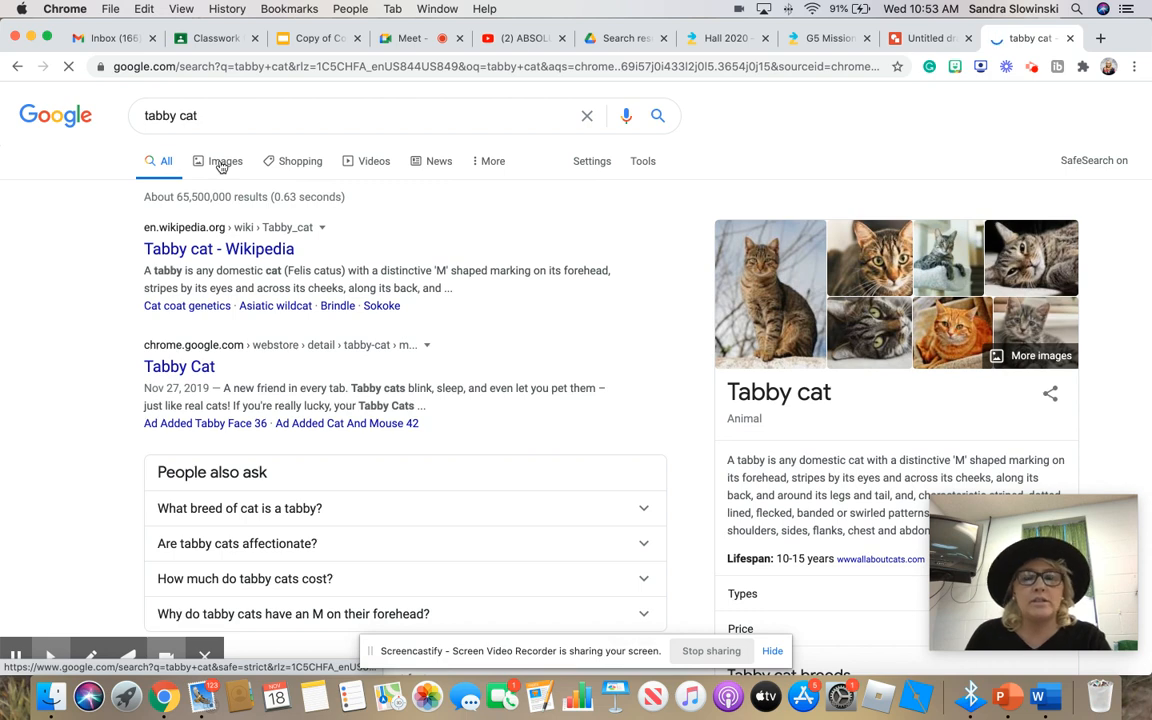
{"action": "left_click", "coordinate": [222, 167]}
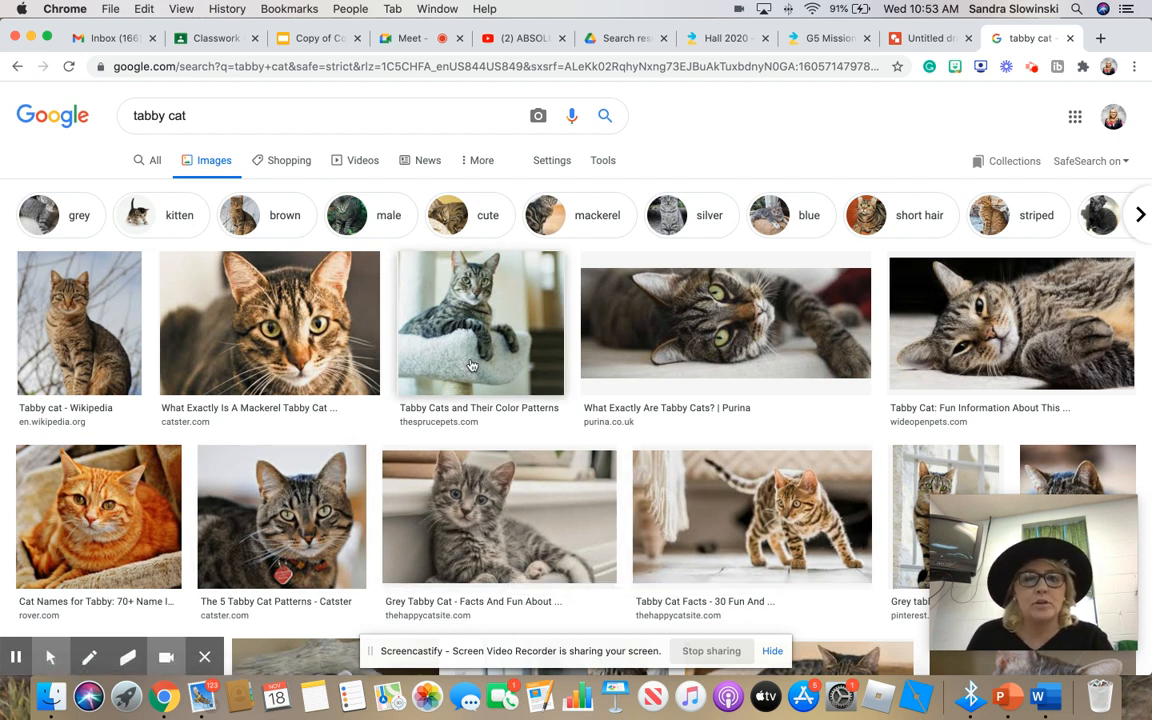
Save the thesprucepets.com picture of the tabby on a cat tree to the Desktop as a JPEG image and return to the drawing
{"action": "left_click", "coordinate": [471, 364]}
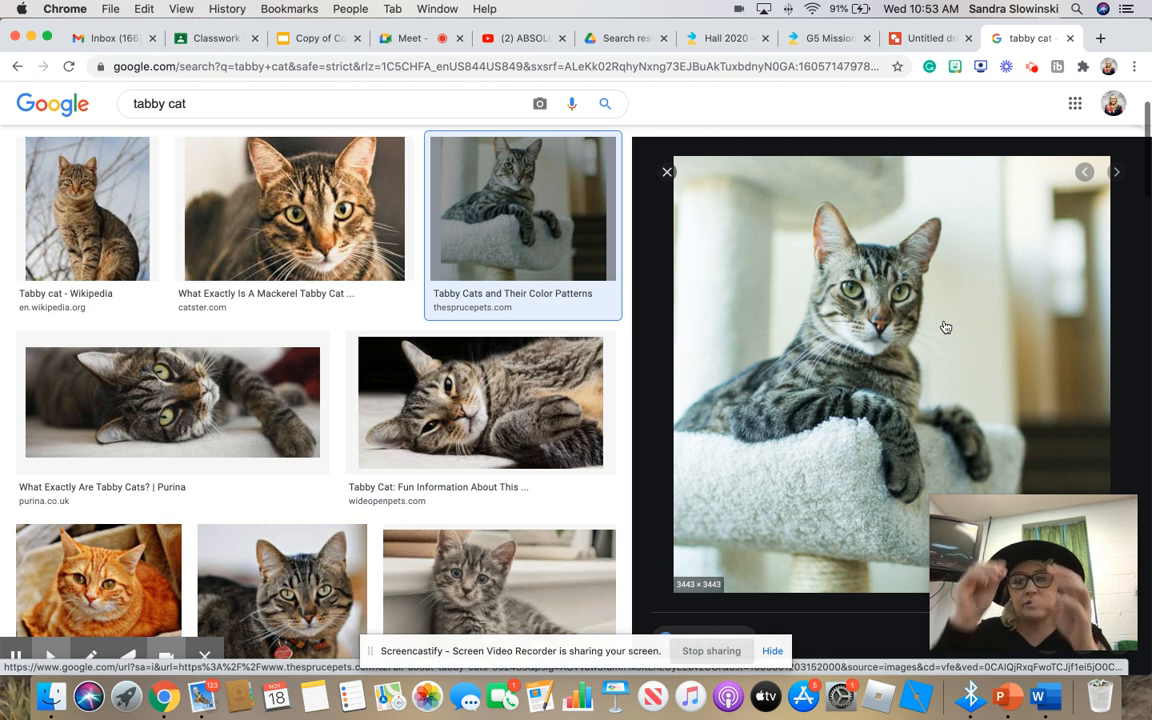
{"action": "right_click", "coordinate": [945, 326]}
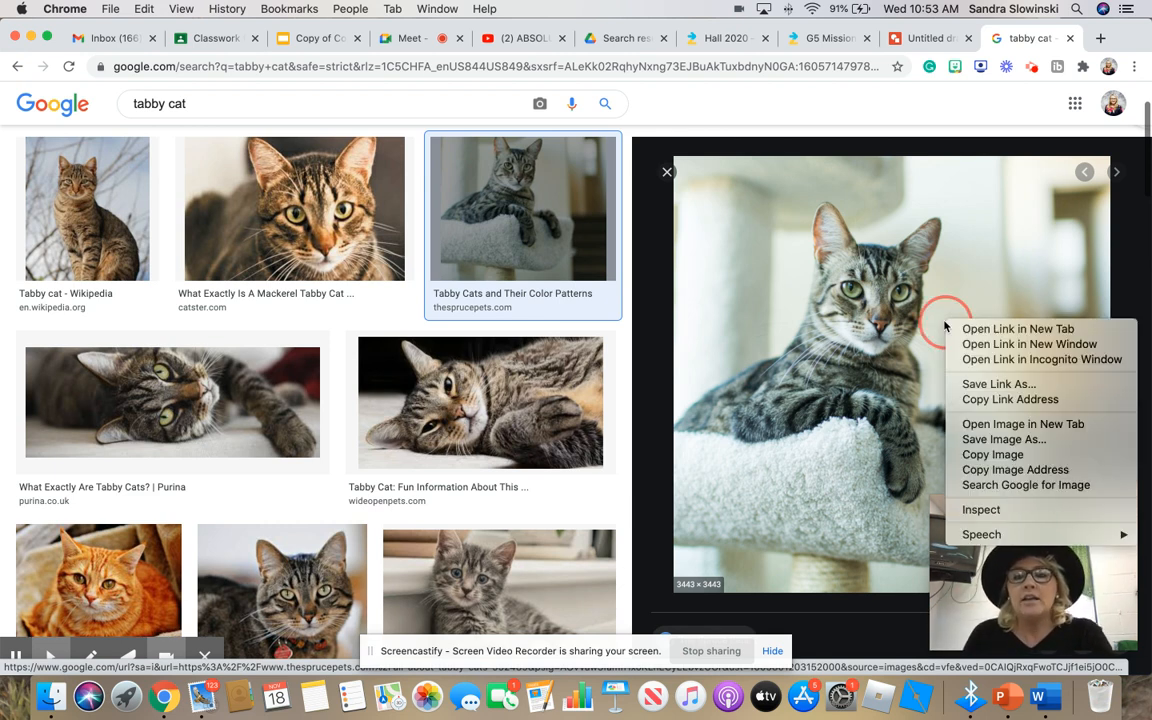
{"action": "left_click", "coordinate": [1042, 446]}
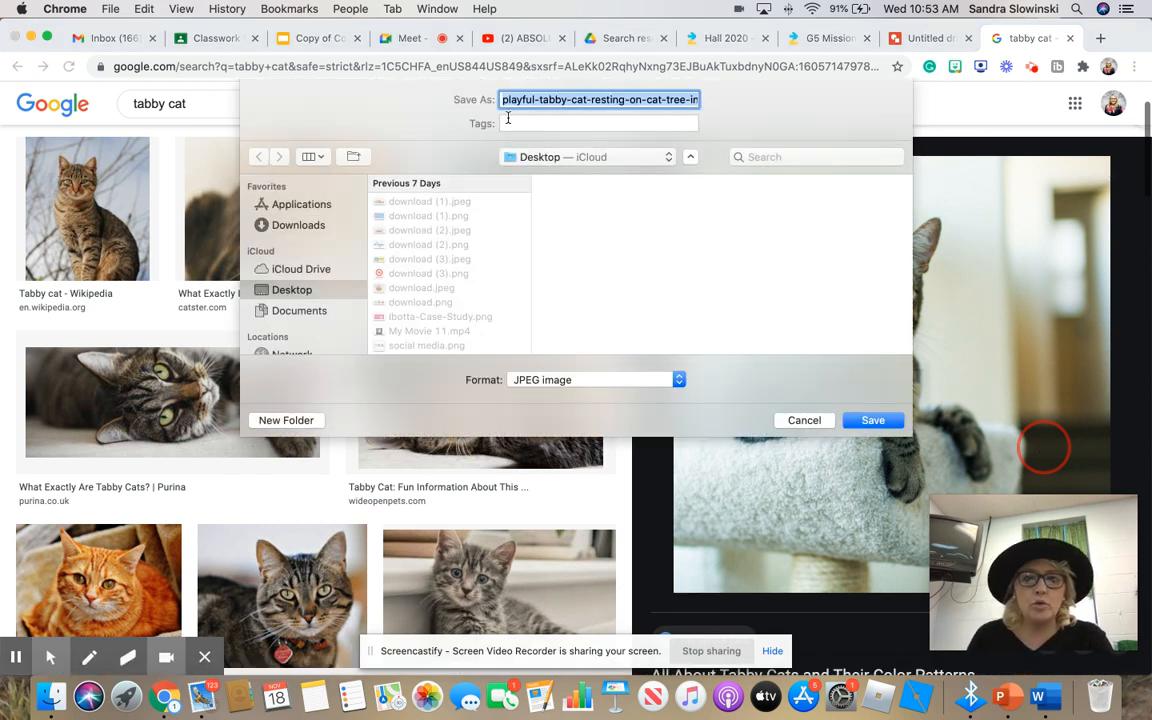
{"action": "left_click", "coordinate": [872, 421]}
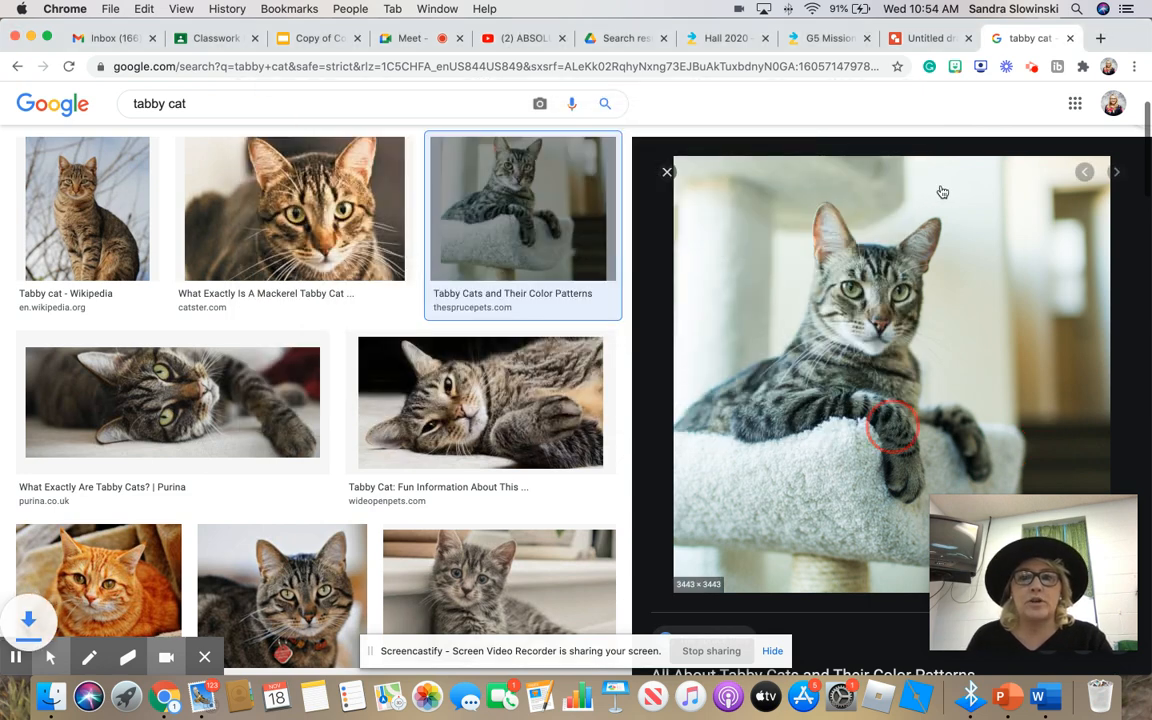
{"action": "left_click", "coordinate": [925, 38]}
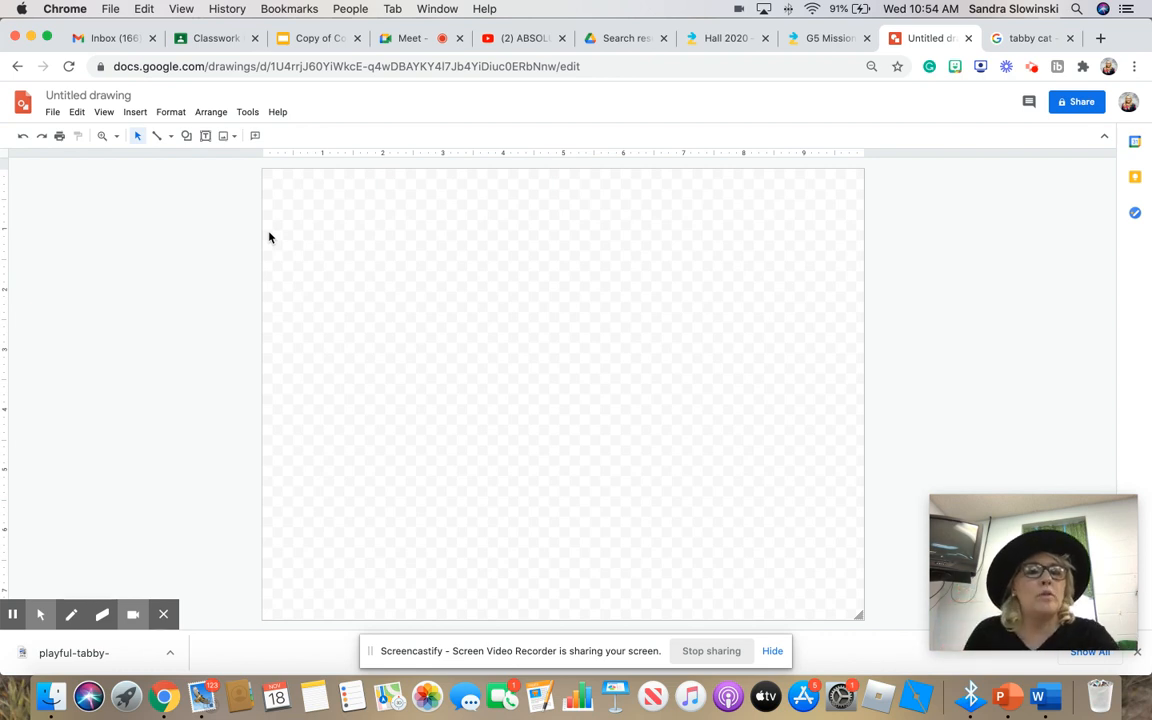
{"action": "left_click", "coordinate": [137, 113]}
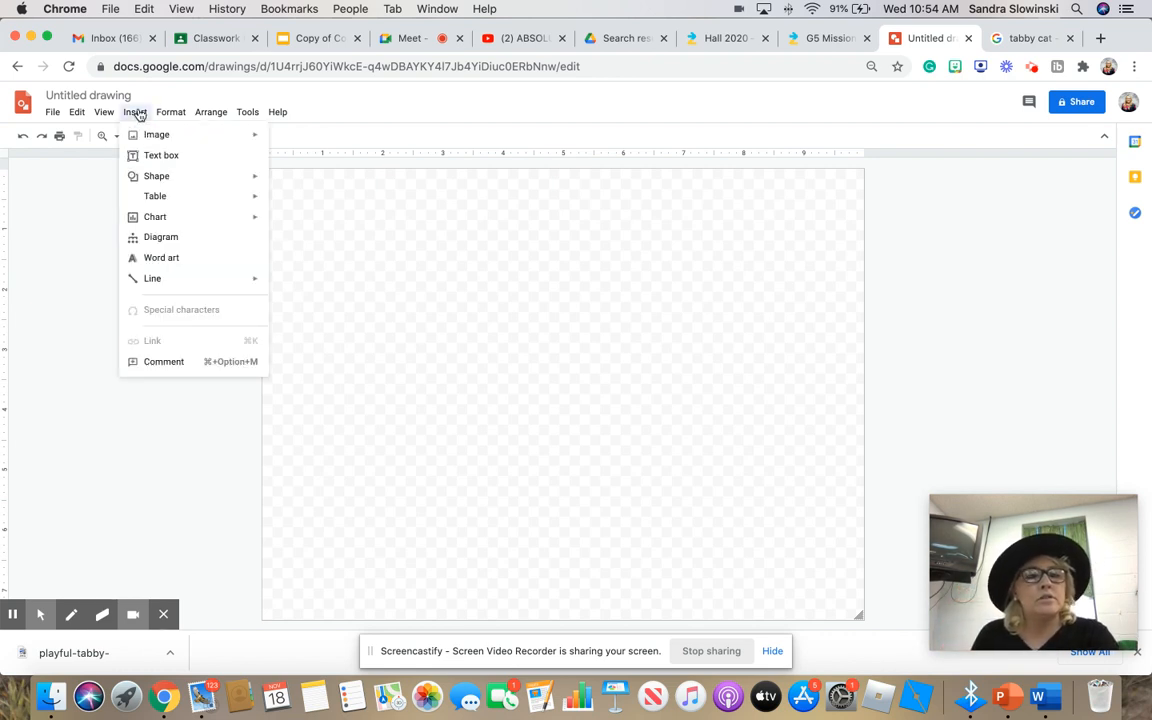
{"action": "mouse_move", "coordinate": [149, 139]}
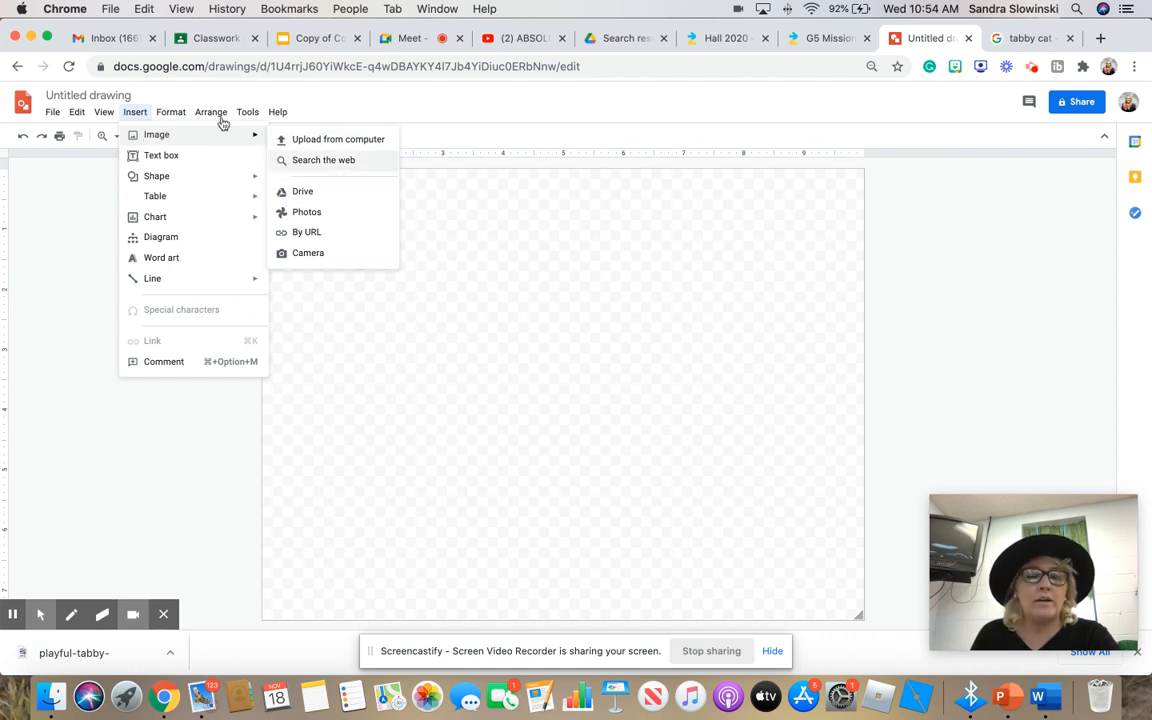
{"action": "left_click", "coordinate": [112, 452]}
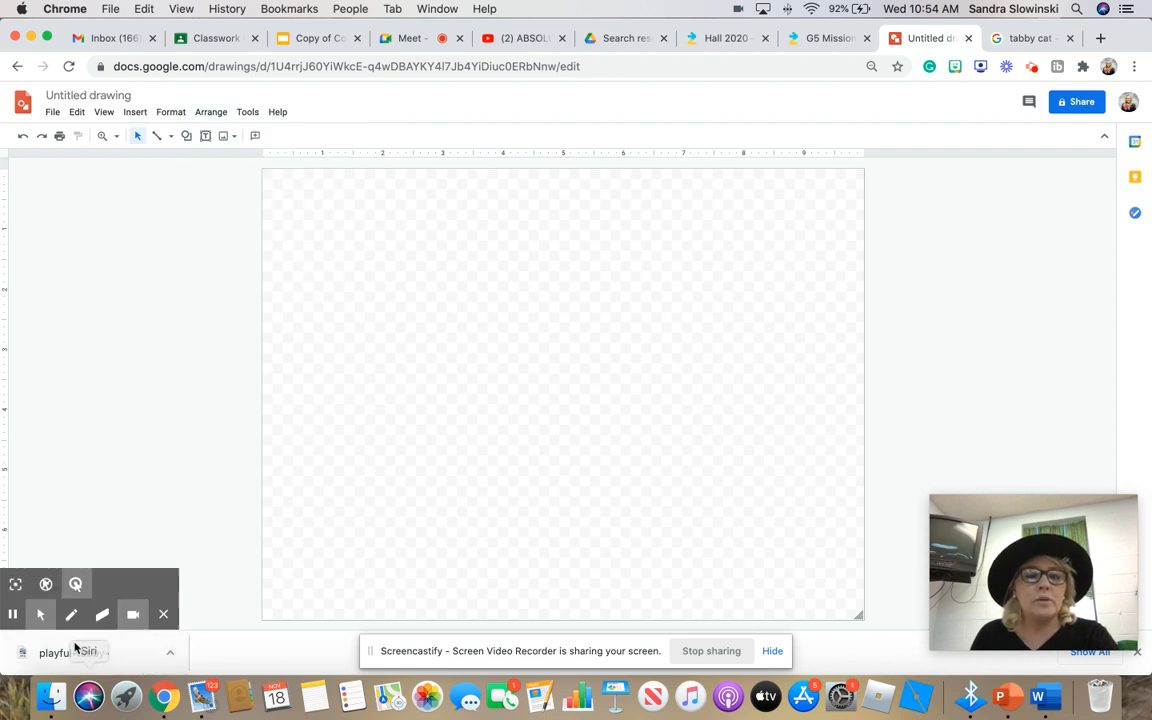
Place the downloaded tabby picture in the drawing, shrink it to about a third of the canvas width and move it into the upper-left corner
{"action": "left_click_drag", "start_coordinate": [79, 642], "coordinate": [323, 300]}
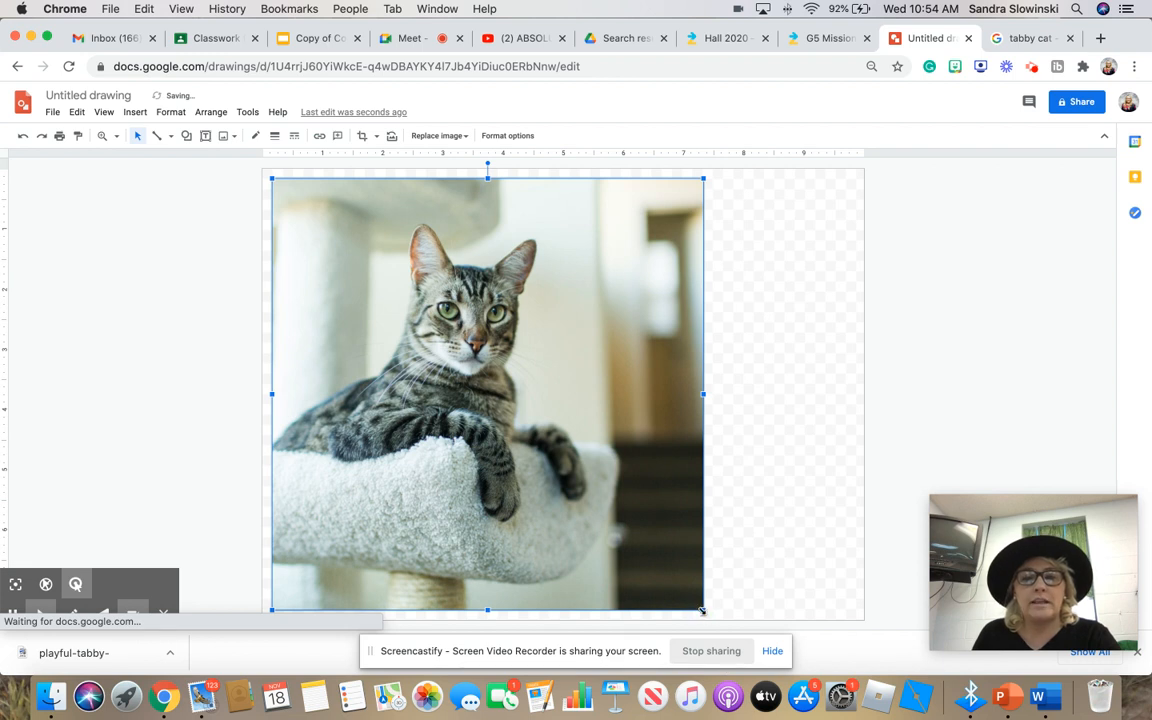
{"action": "left_click_drag", "start_coordinate": [703, 609], "coordinate": [474, 365]}
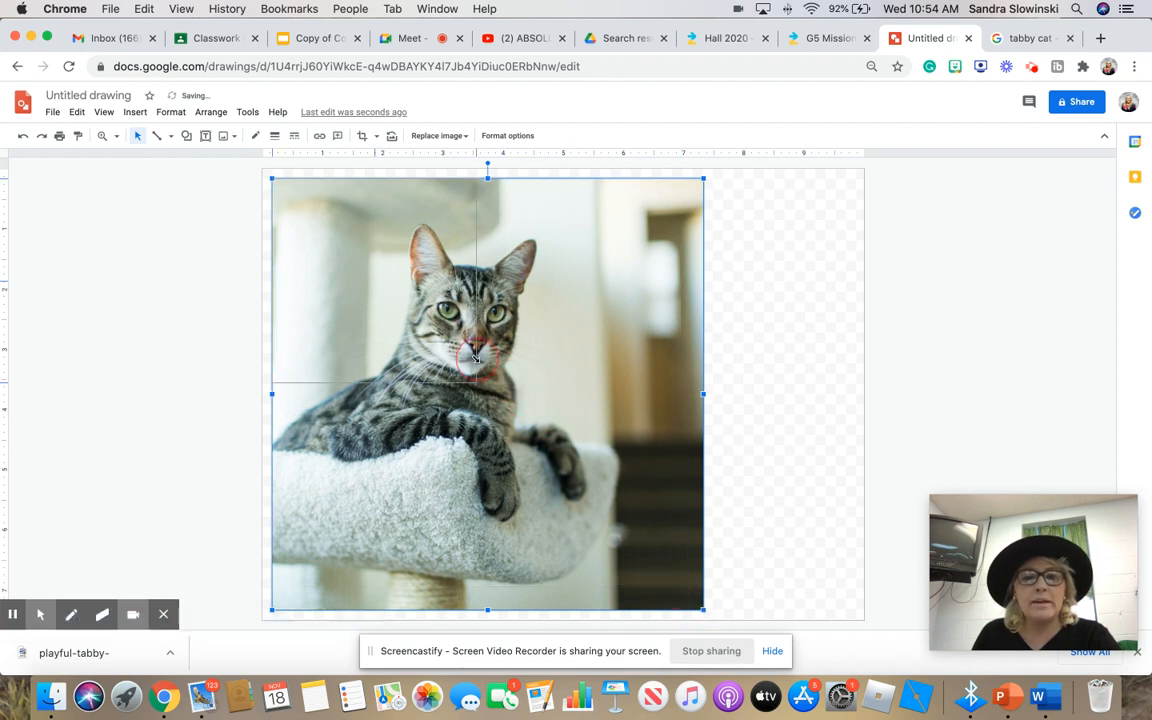
{"action": "mouse_move", "coordinate": [365, 308]}
{"action": "left_mouse_down"}
{"action": "mouse_move", "coordinate": [377, 309]}
{"action": "mouse_move", "coordinate": [372, 300]}
{"action": "left_mouse_up"}
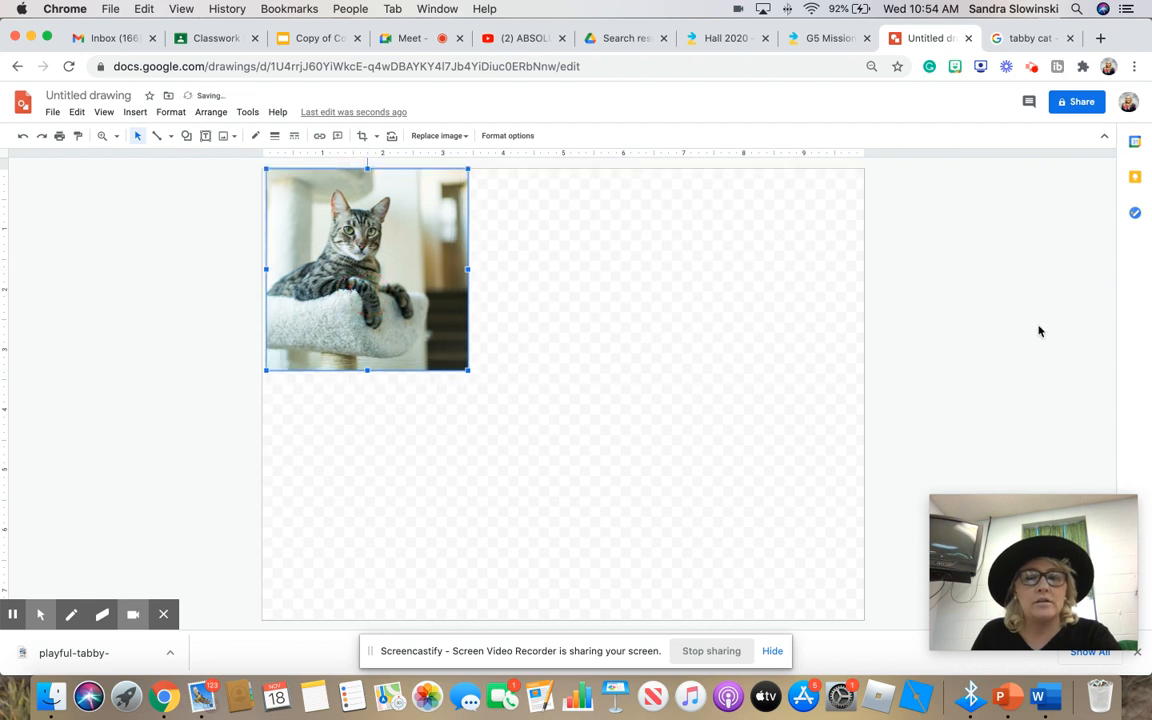
{"action": "left_click", "coordinate": [1039, 329]}
Return to the image search tab and change the search to "persian cat"
{"action": "left_click", "coordinate": [1030, 38]}
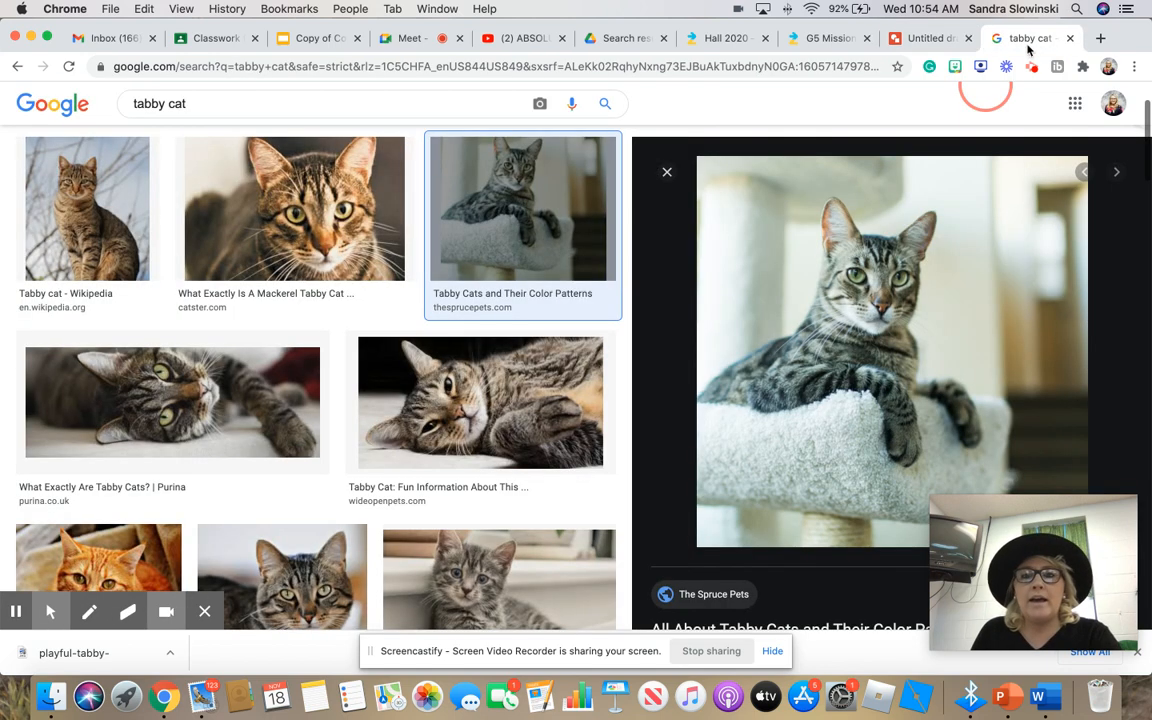
{"action": "double_click", "coordinate": [151, 104]}
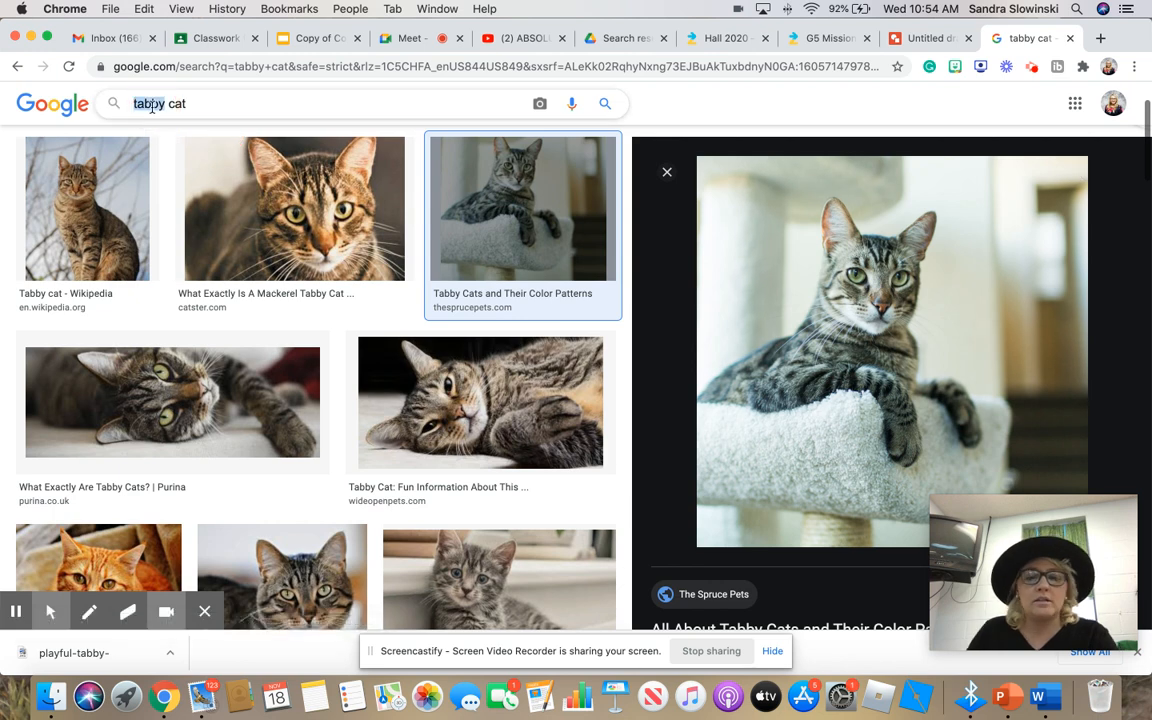
{"action": "type", "text": "persian"}
{"action": "key", "text": "Return"}
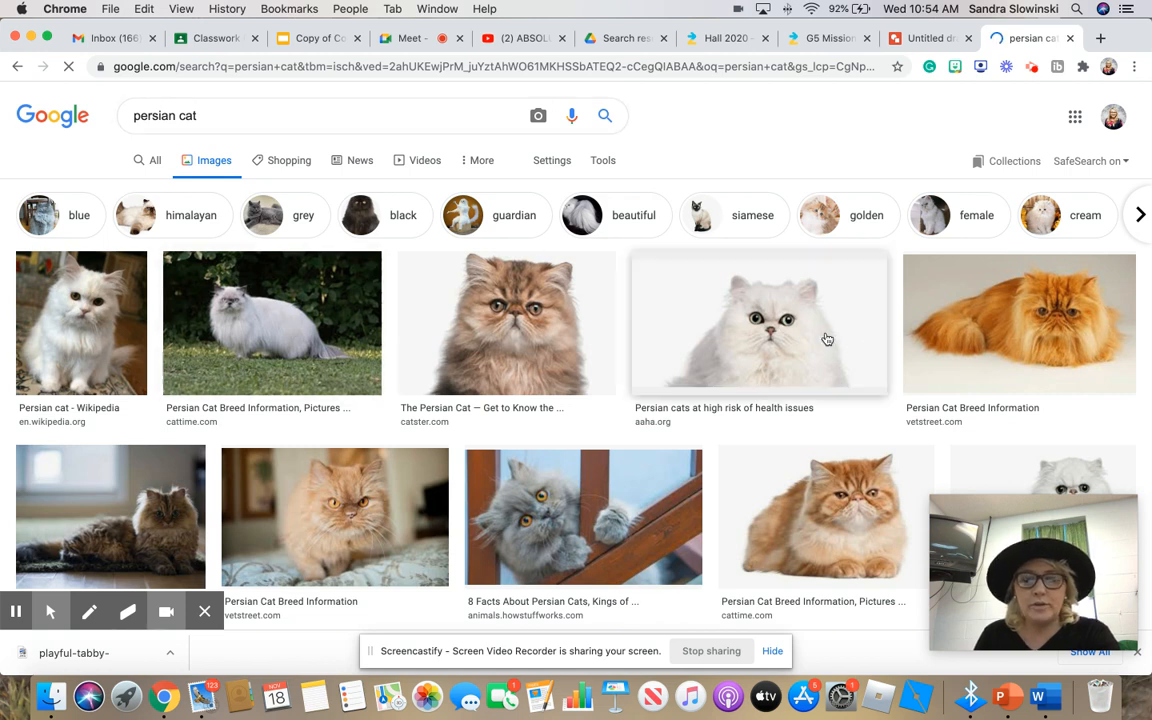
Save the aaha.org picture of the white Persian cat to the Desktop as the PNG image image9iii
{"action": "left_click", "coordinate": [827, 339]}
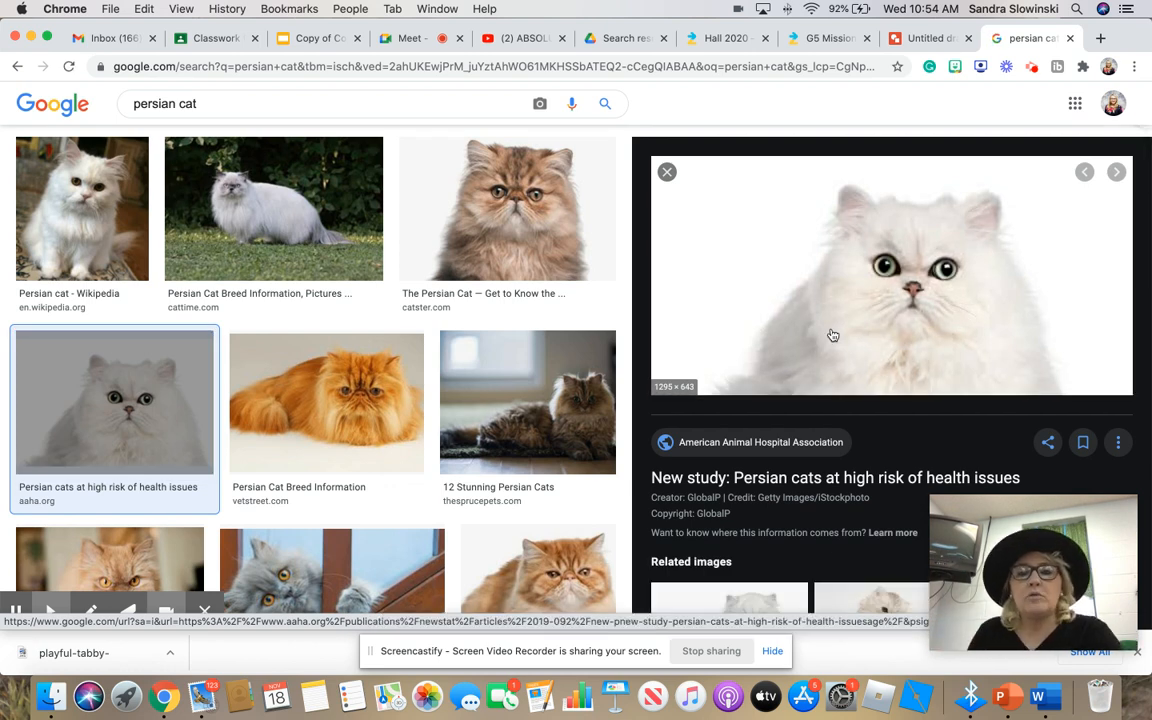
{"action": "right_click", "coordinate": [828, 332]}
{"action": "left_click", "coordinate": [900, 450]}
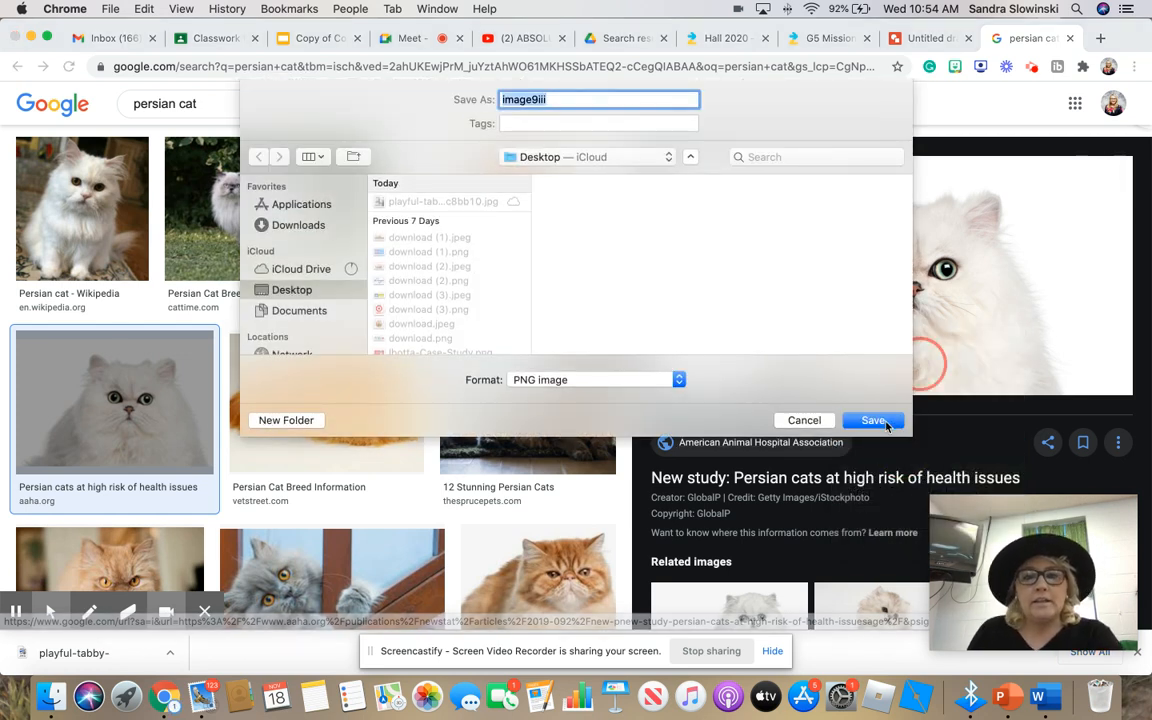
{"action": "key", "text": "Return"}
Return to the drawing and insert the image9iii.png picture of the Persian cat from the computer's Desktop folder
{"action": "left_click", "coordinate": [925, 38]}
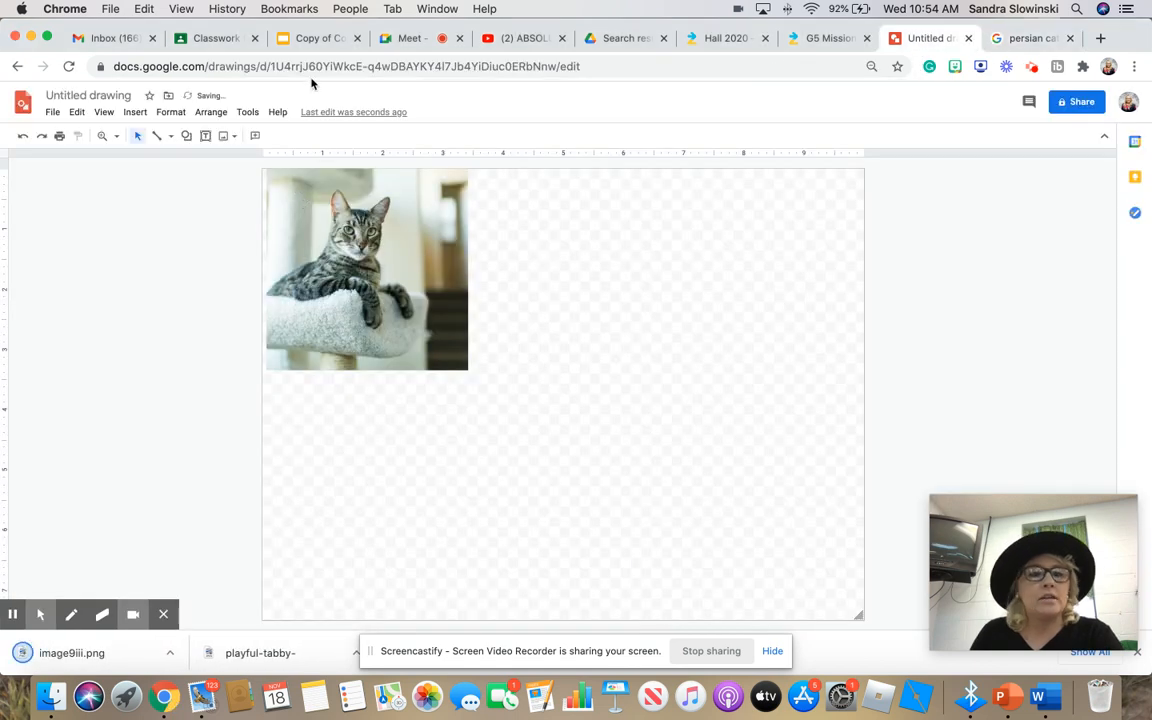
{"action": "left_click", "coordinate": [134, 113]}
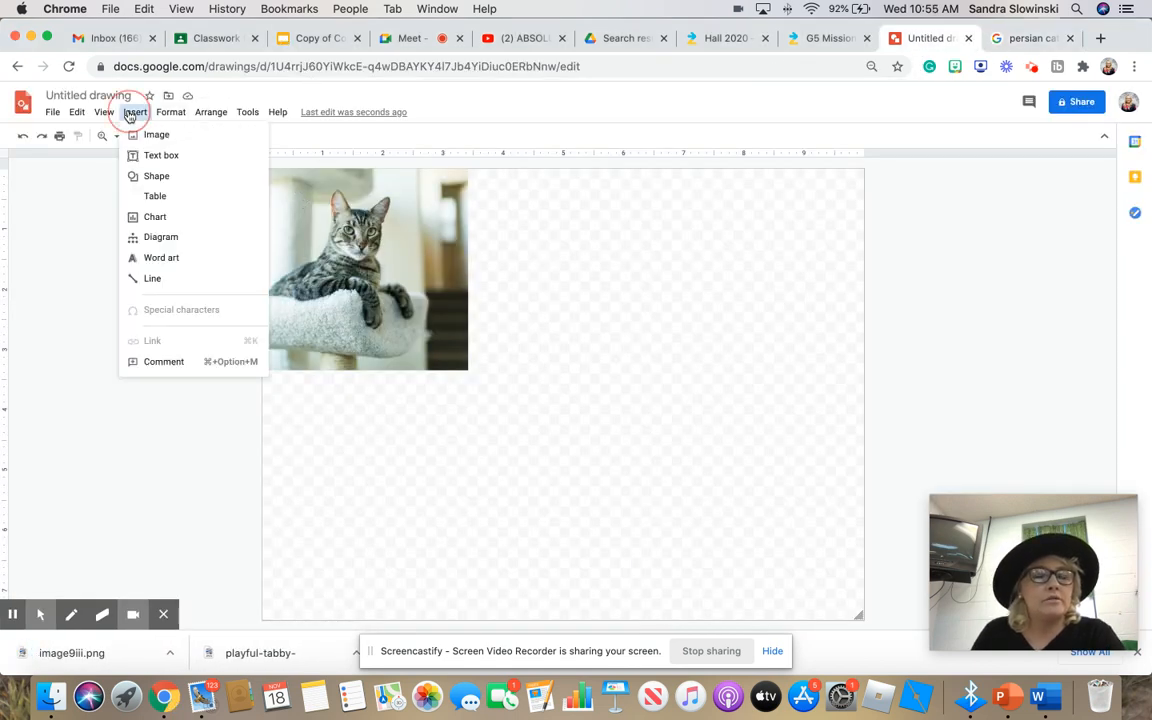
{"action": "mouse_move", "coordinate": [156, 134]}
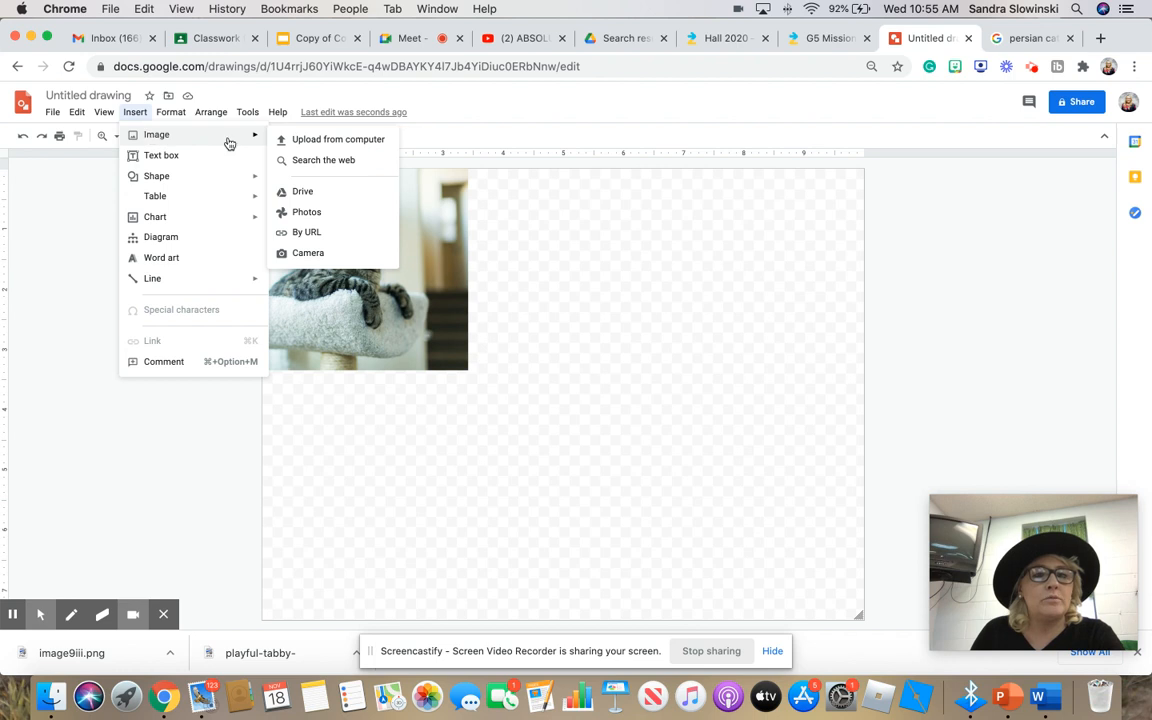
{"action": "left_click", "coordinate": [317, 142]}
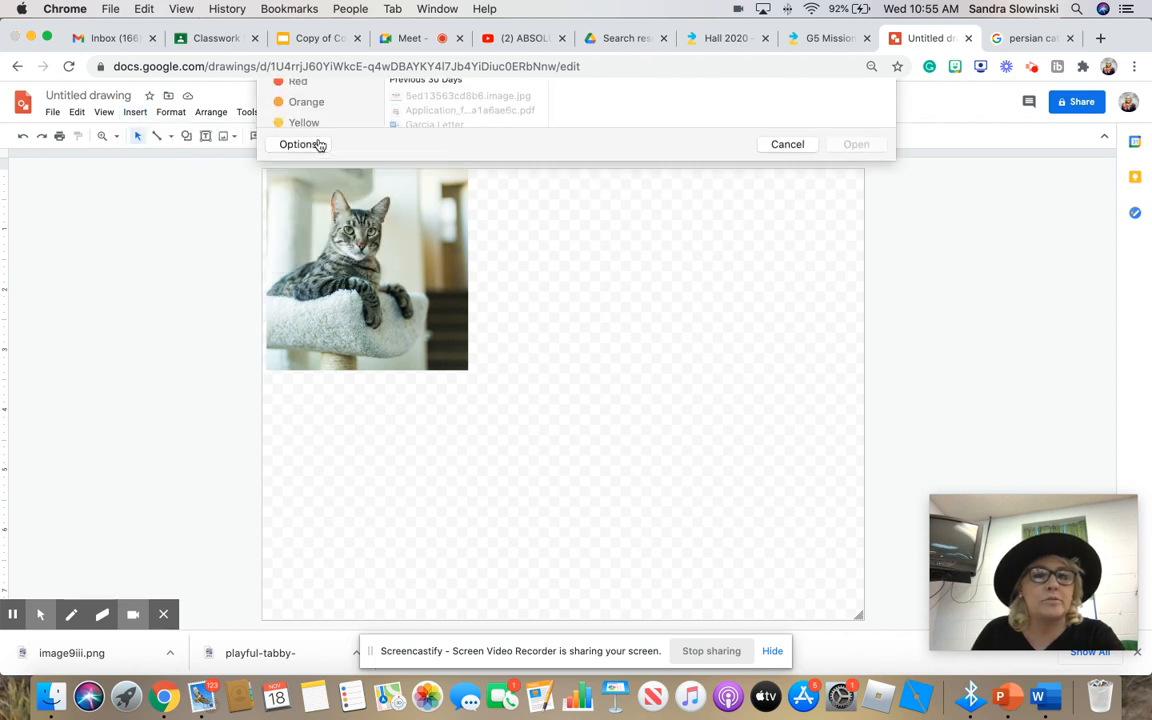
{"action": "left_click", "coordinate": [315, 183]}
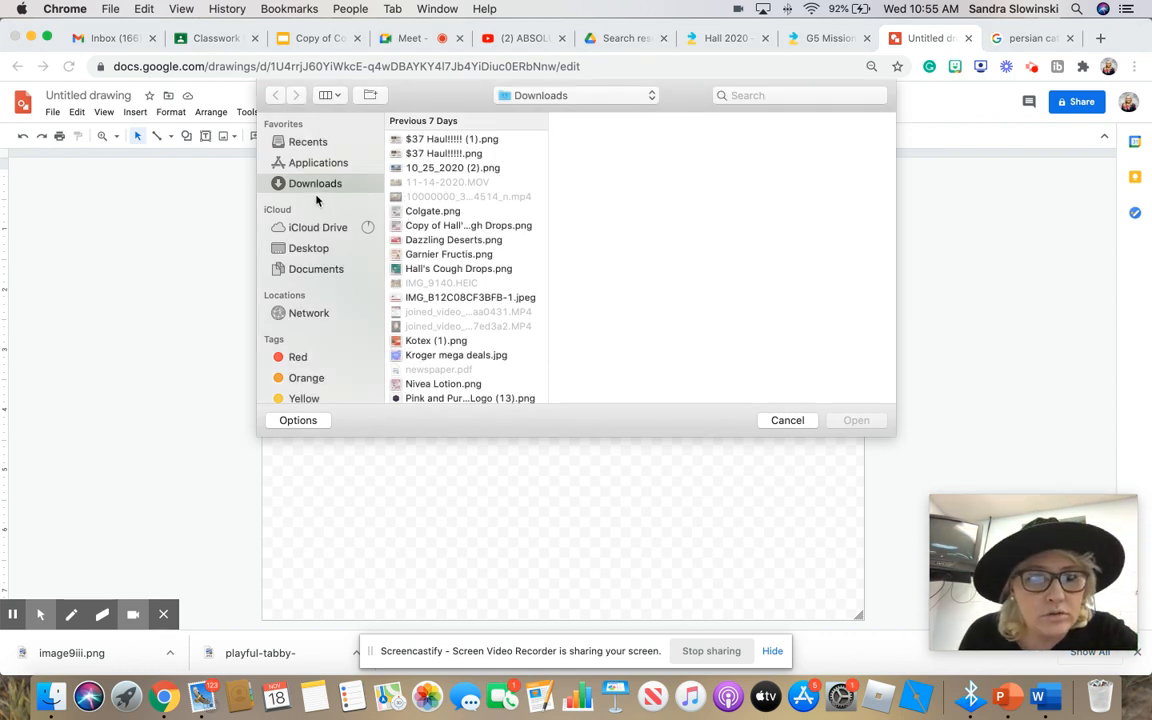
{"action": "left_click", "coordinate": [308, 142]}
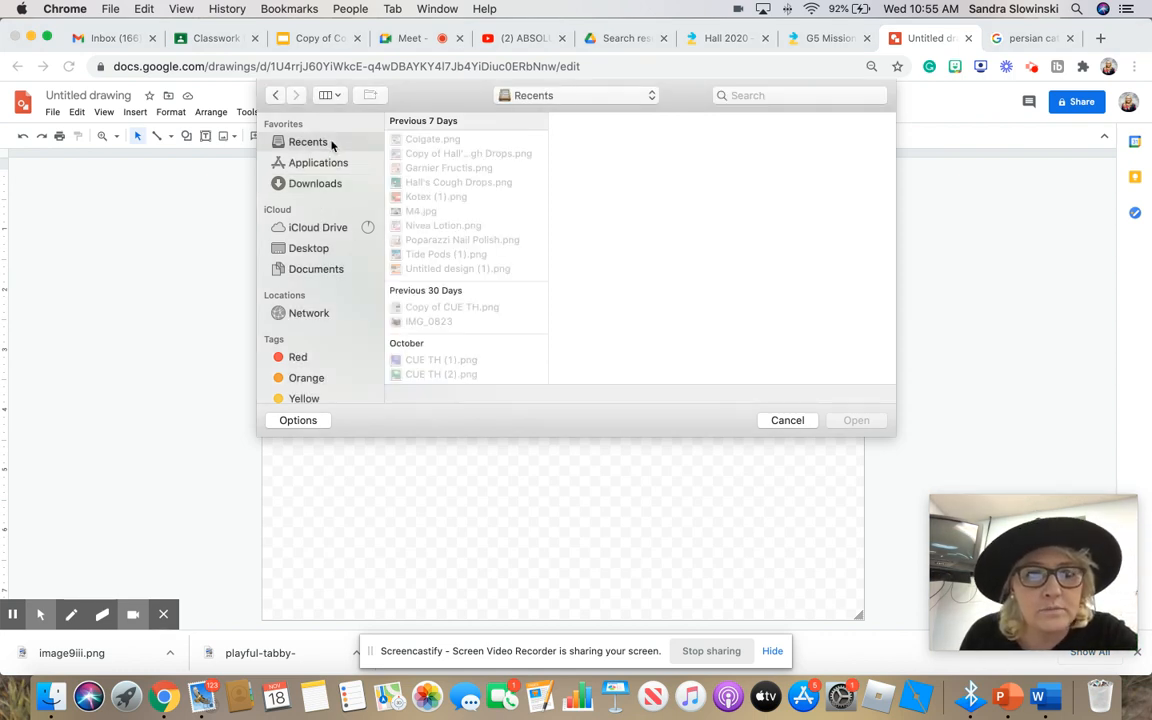
{"action": "left_click", "coordinate": [326, 183]}
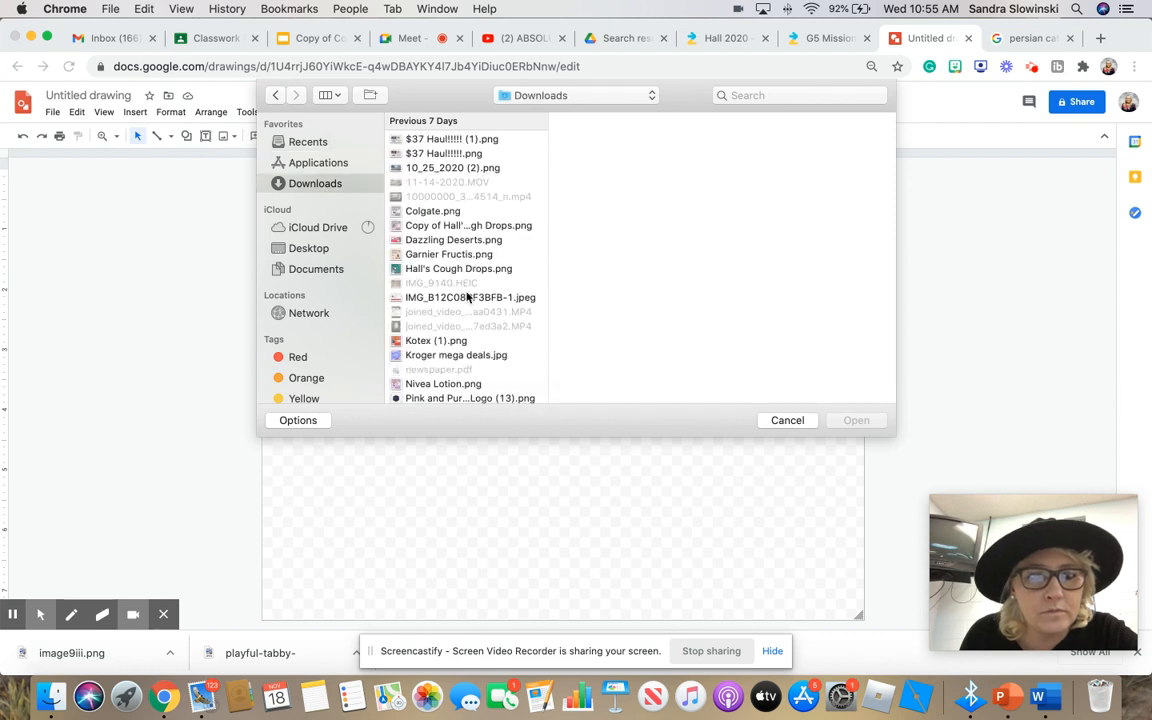
{"action": "scroll", "coordinate": [467, 298], "scroll_direction": "down", "scroll_amount": 1}
{"action": "scroll", "coordinate": [464, 298], "scroll_direction": "down", "scroll_amount": 6}
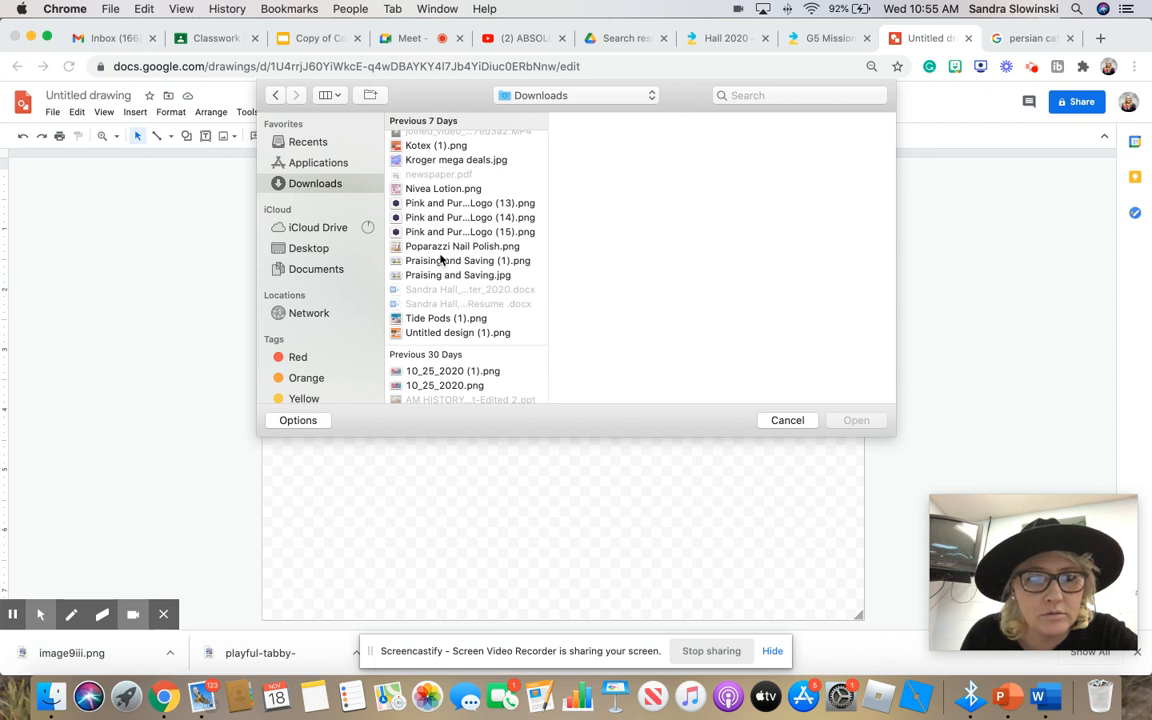
{"action": "scroll", "coordinate": [442, 258], "scroll_direction": "up", "scroll_amount": 3}
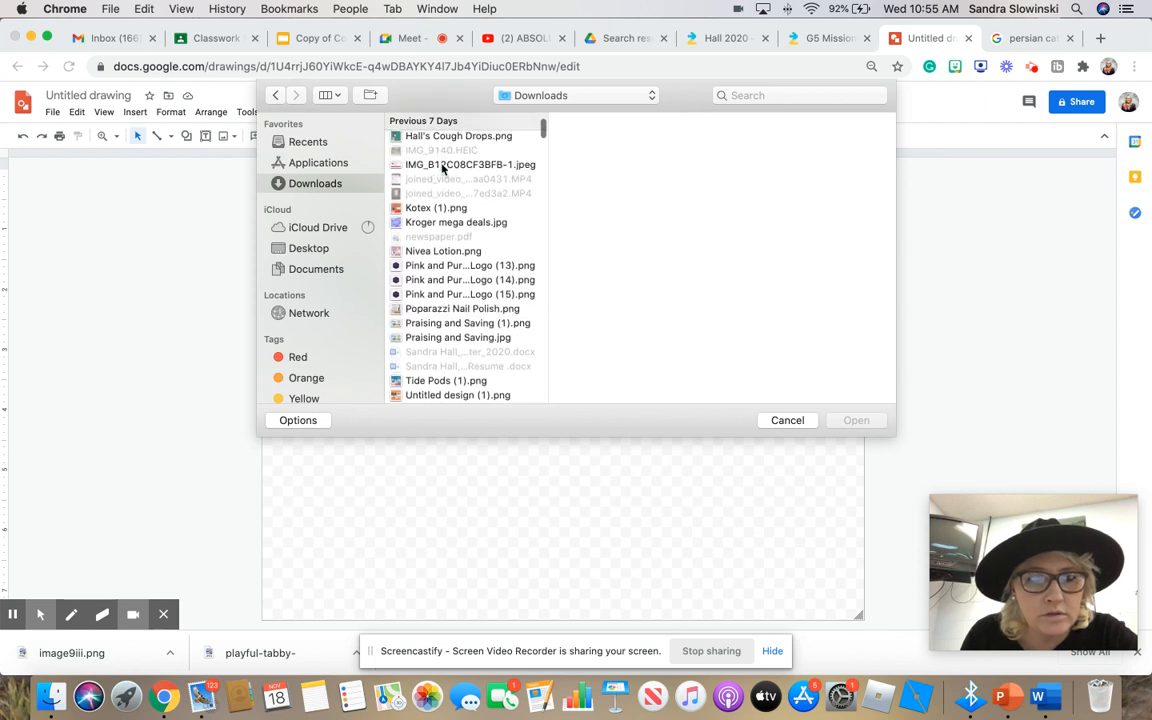
{"action": "scroll", "coordinate": [443, 166], "scroll_direction": "up", "scroll_amount": 3}
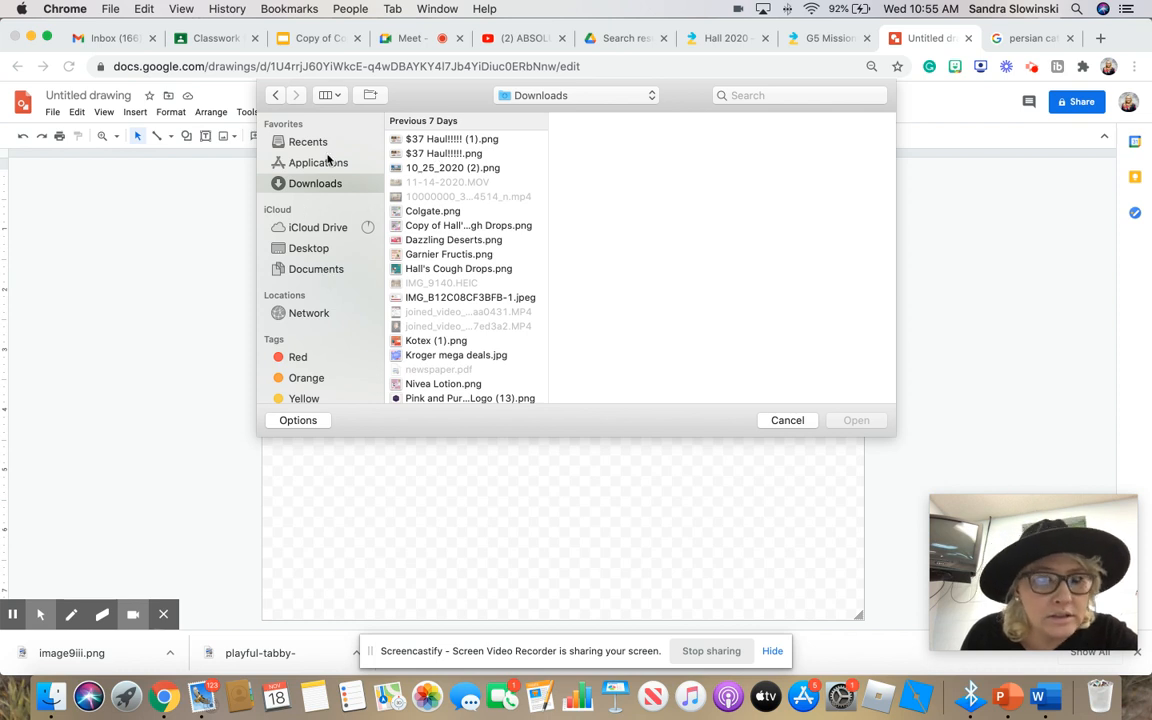
{"action": "left_click", "coordinate": [300, 248]}
{"action": "left_click", "coordinate": [436, 140]}
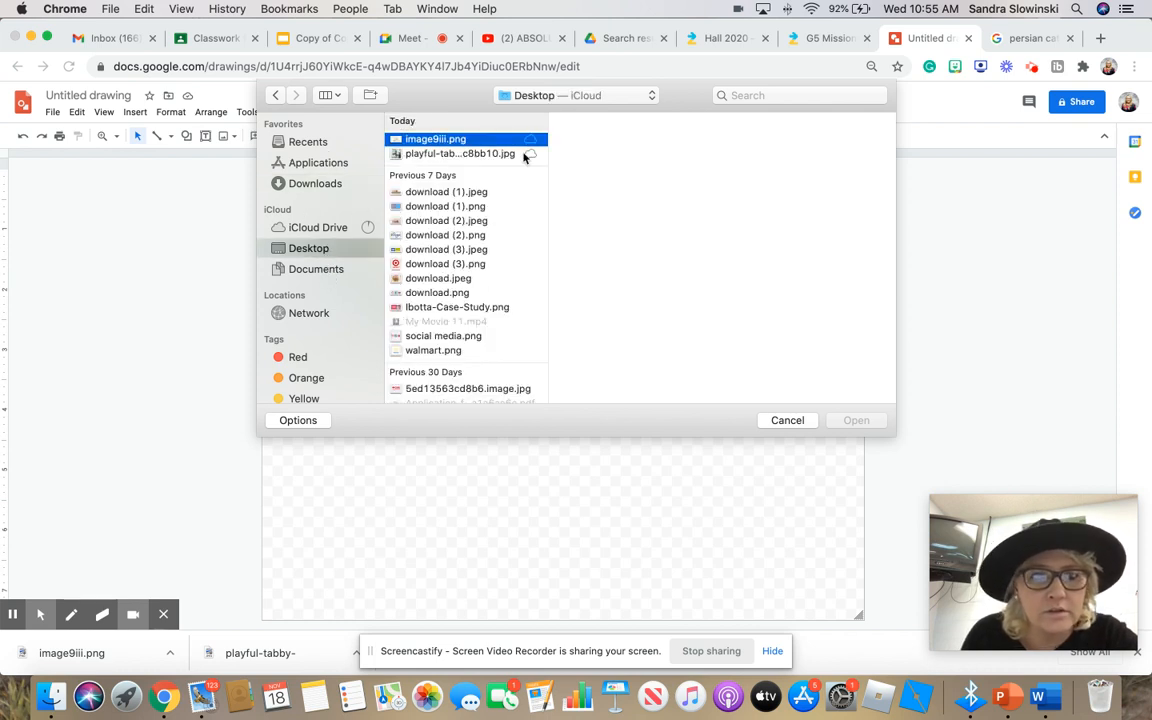
{"action": "left_click", "coordinate": [884, 422]}
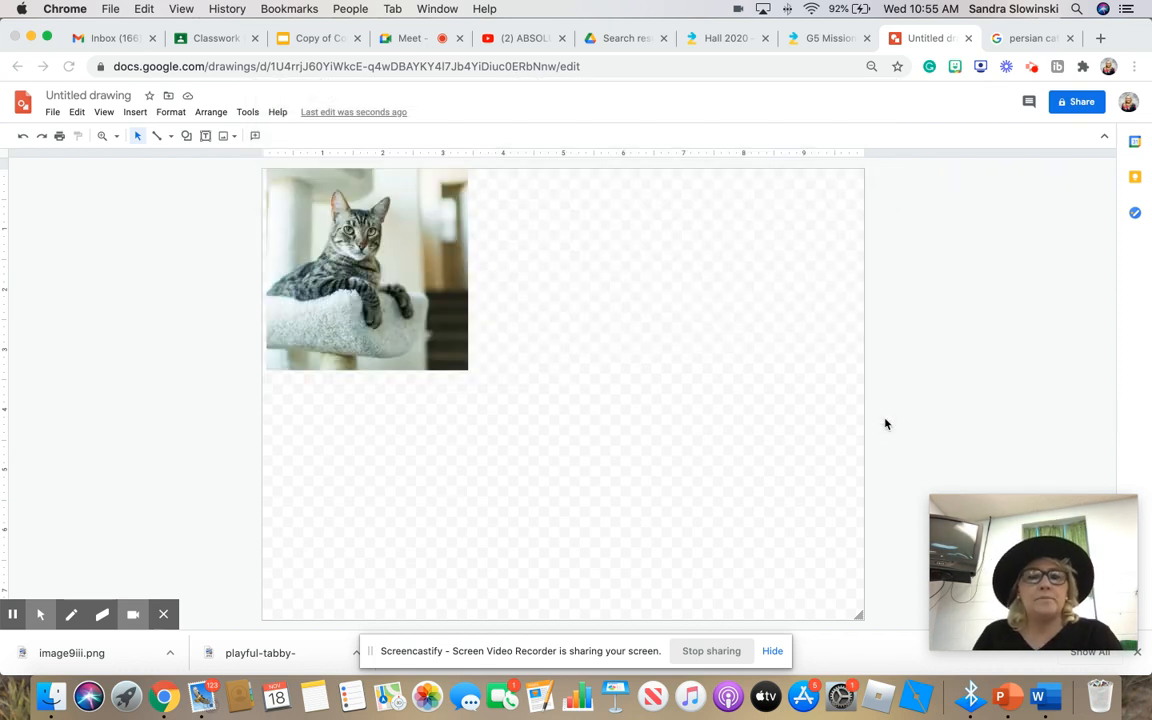
Move the Persian cat picture beneath the tabby in the lower-left of the canvas and nudge the tabby picture slightly away from the corner
{"action": "left_click_drag", "start_coordinate": [735, 380], "coordinate": [563, 392]}
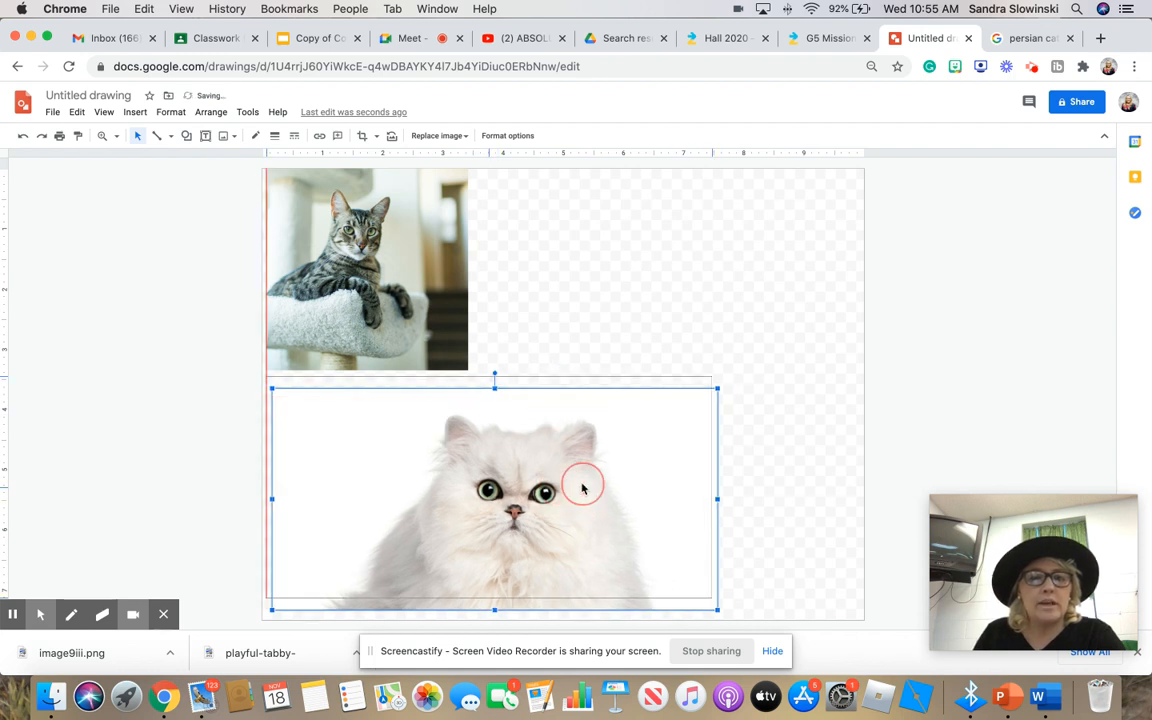
{"action": "left_click_drag", "start_coordinate": [417, 303], "coordinate": [437, 317]}
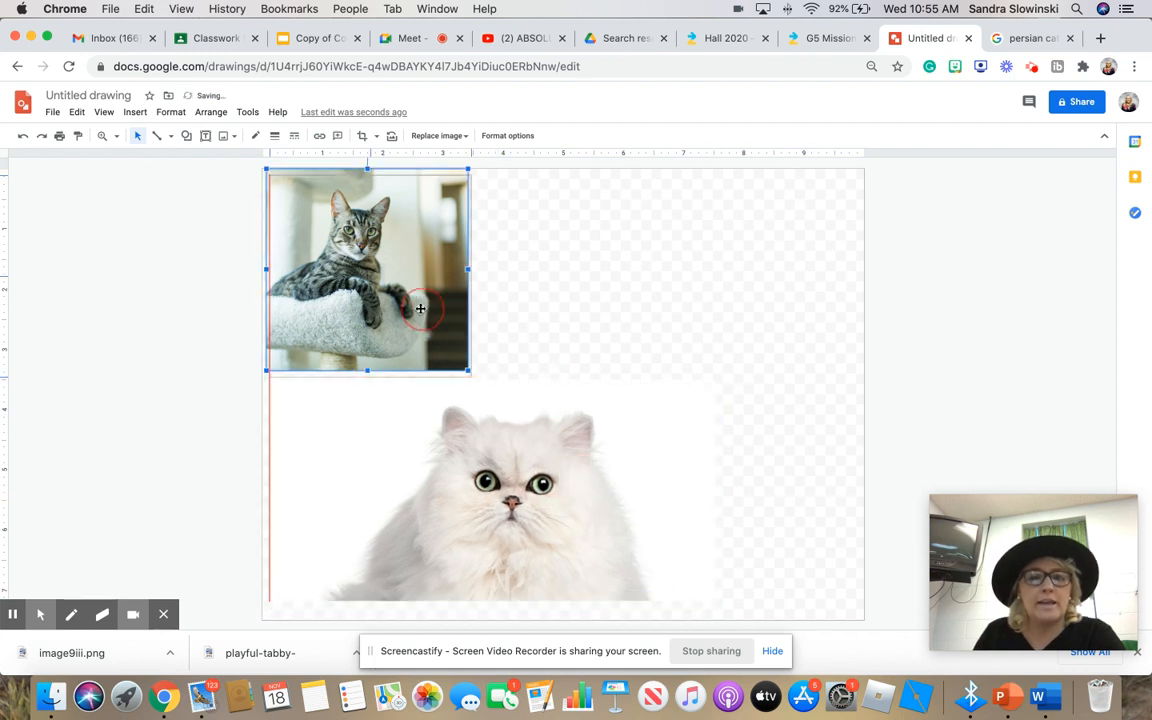
{"action": "left_click", "coordinate": [648, 264]}
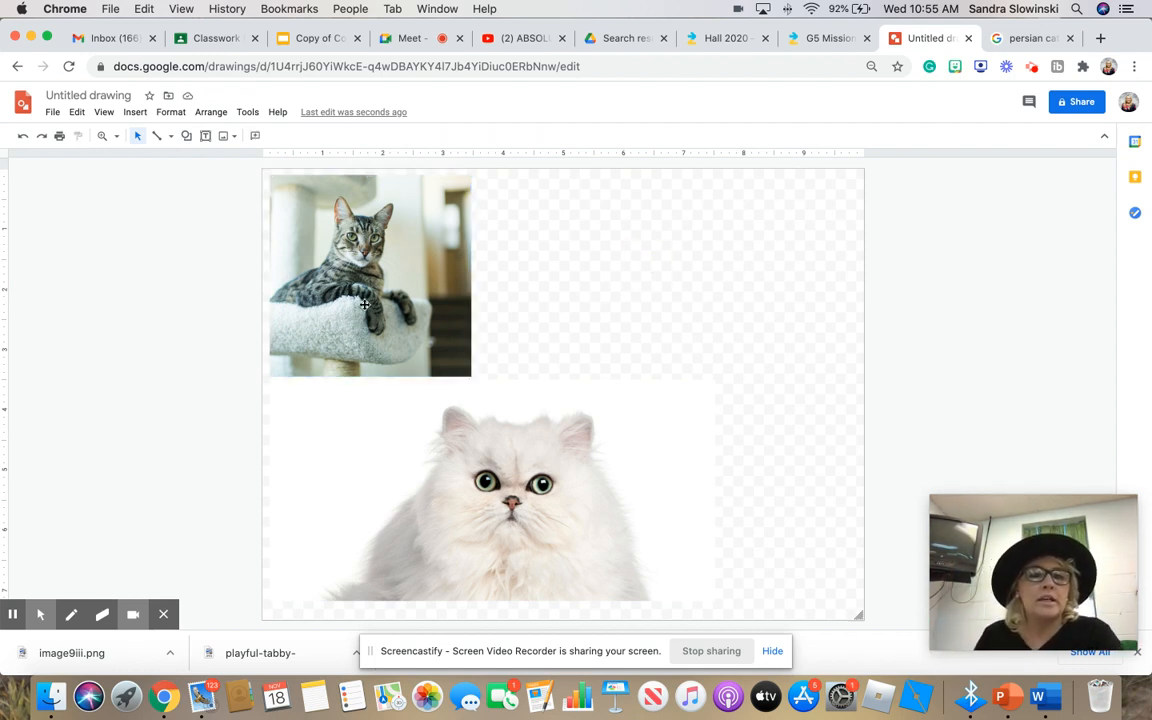
Enlarge the Persian cat picture proportionally beyond the canvas edge, and shrink it to about half the canvas width
{"action": "left_click", "coordinate": [512, 421]}
{"action": "left_click_drag", "start_coordinate": [715, 379], "coordinate": [795, 265]}
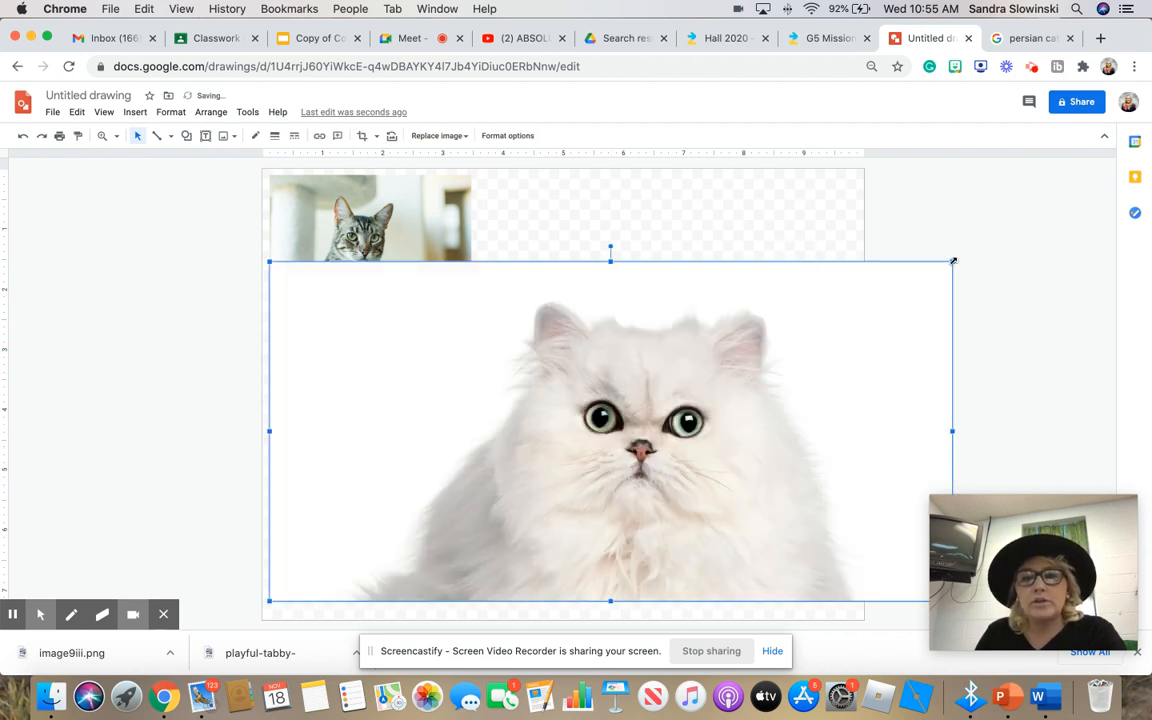
{"action": "left_click_drag", "start_coordinate": [952, 261], "coordinate": [563, 455]}
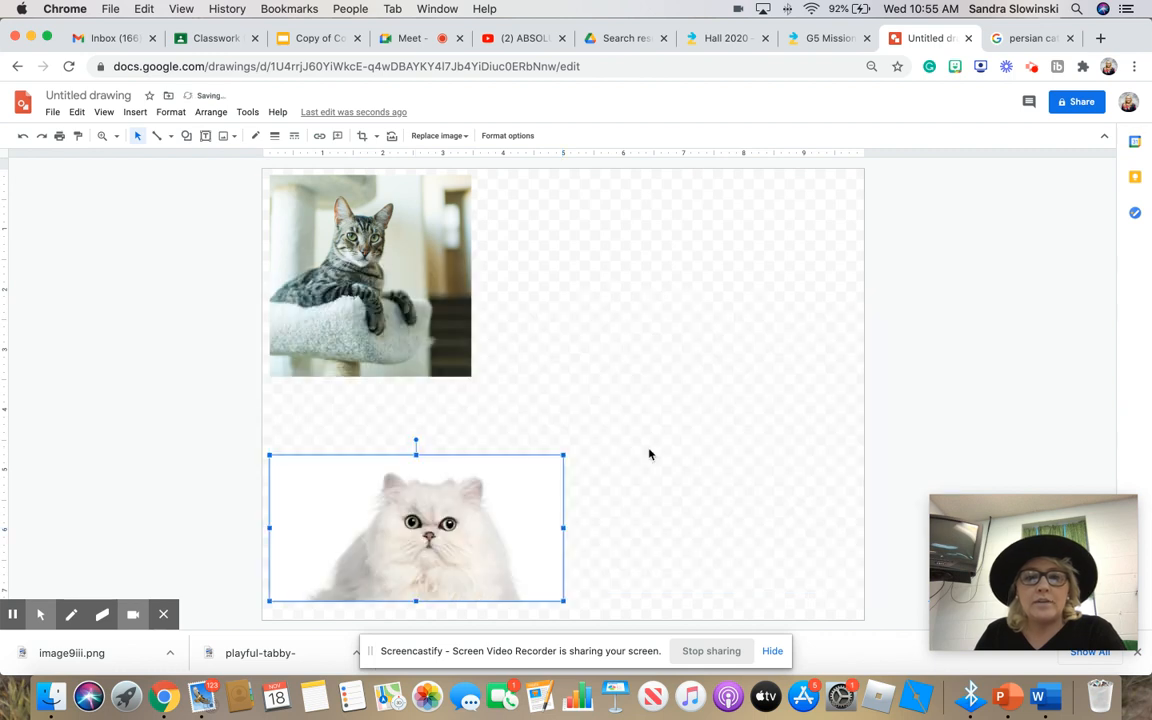
Try stretching the Persian cat picture only in height and only in width, undoing each distortion
{"action": "left_click_drag", "start_coordinate": [416, 455], "coordinate": [388, 256]}
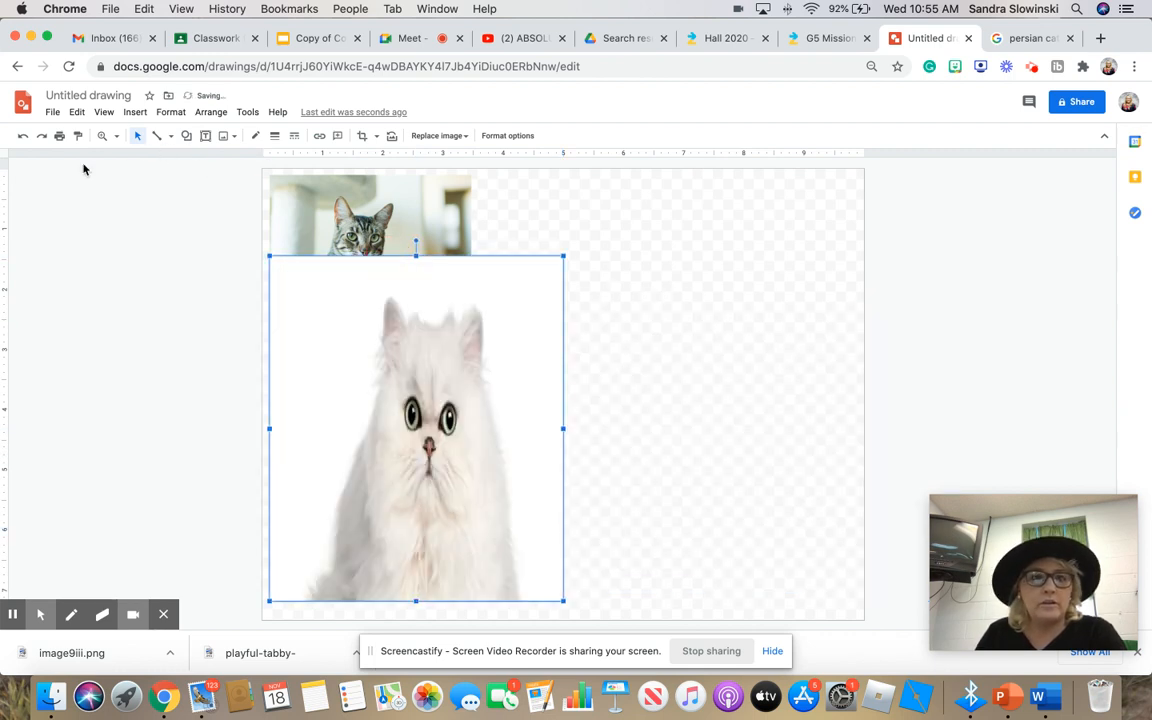
{"action": "left_click", "coordinate": [22, 135]}
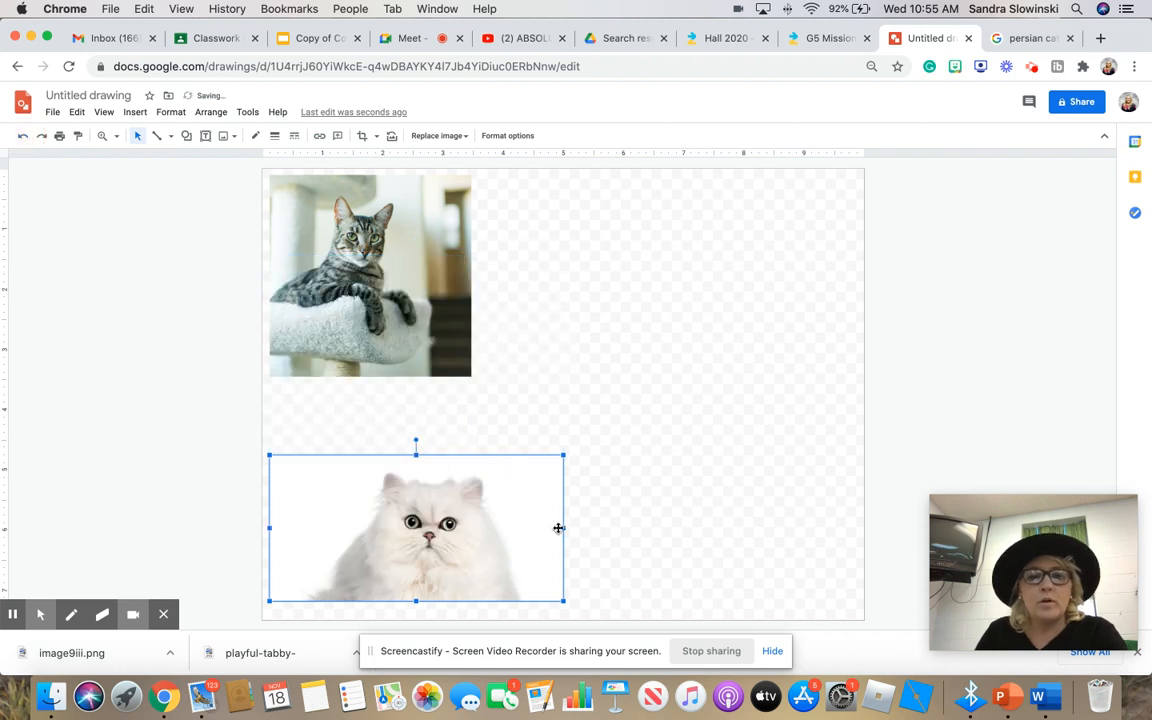
{"action": "left_click_drag", "start_coordinate": [564, 527], "coordinate": [871, 527]}
{"action": "left_click", "coordinate": [22, 135]}
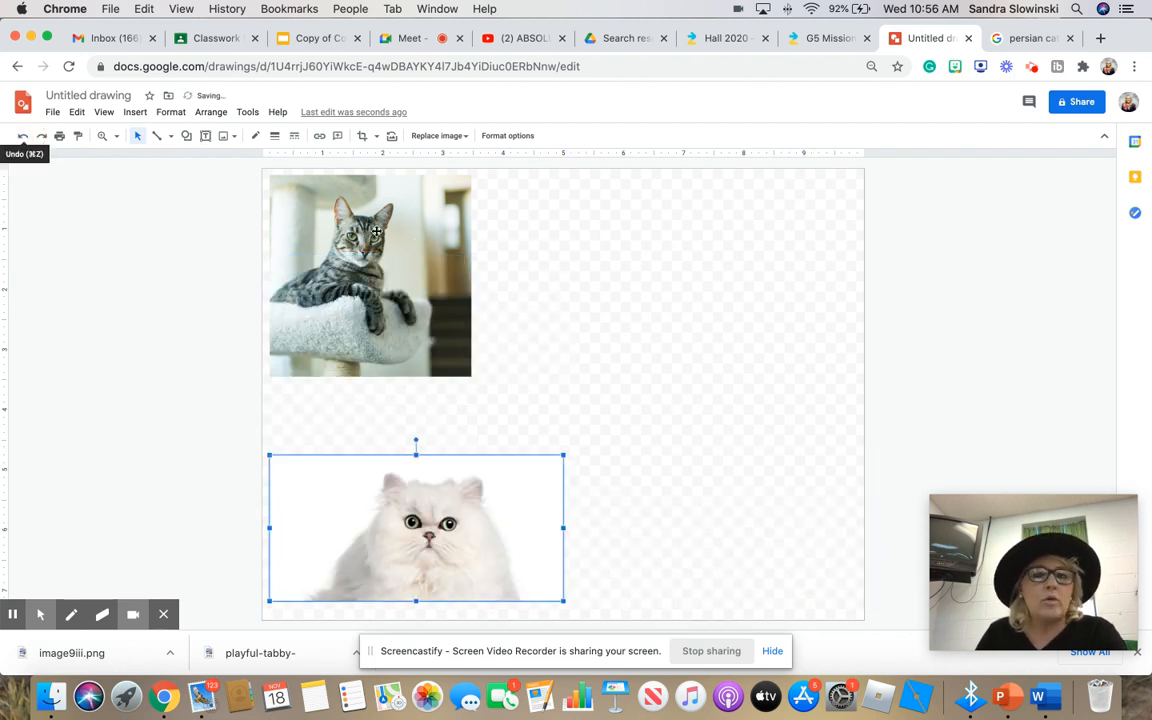
Enlarge the Persian cat picture proportionally to about three quarters of the canvas width, with its upper edge meeting the tabby picture, and deselect it
{"action": "left_click_drag", "start_coordinate": [565, 455], "coordinate": [721, 377]}
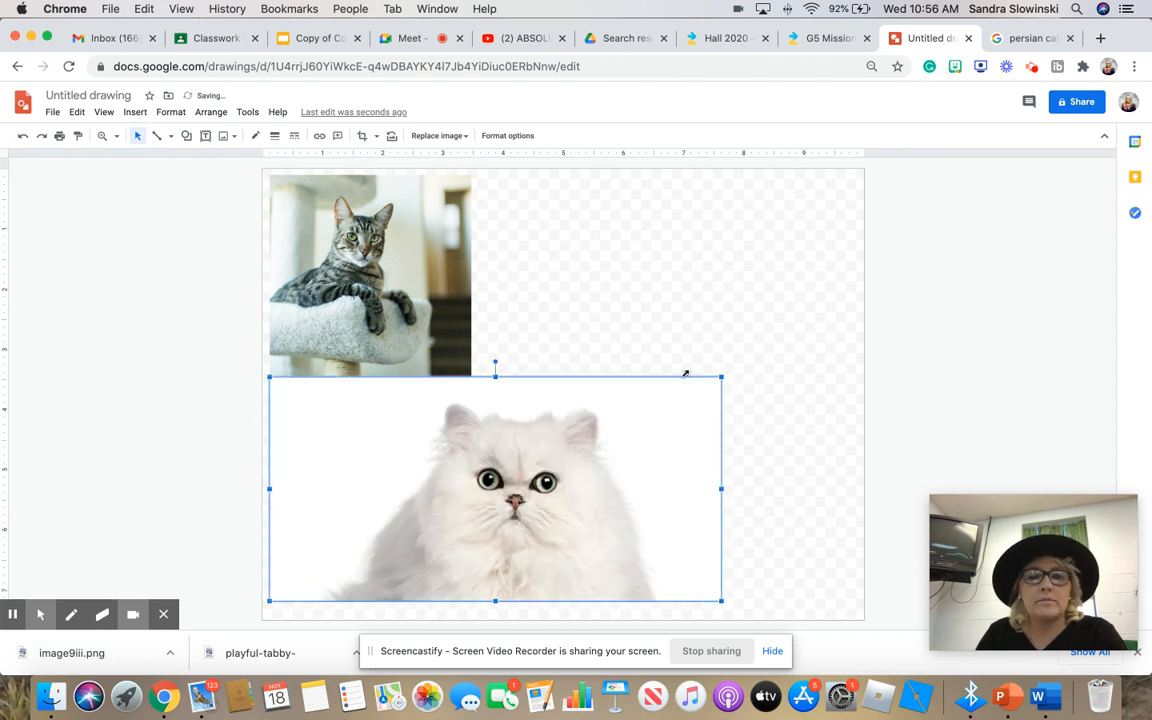
{"action": "left_click", "coordinate": [921, 326]}
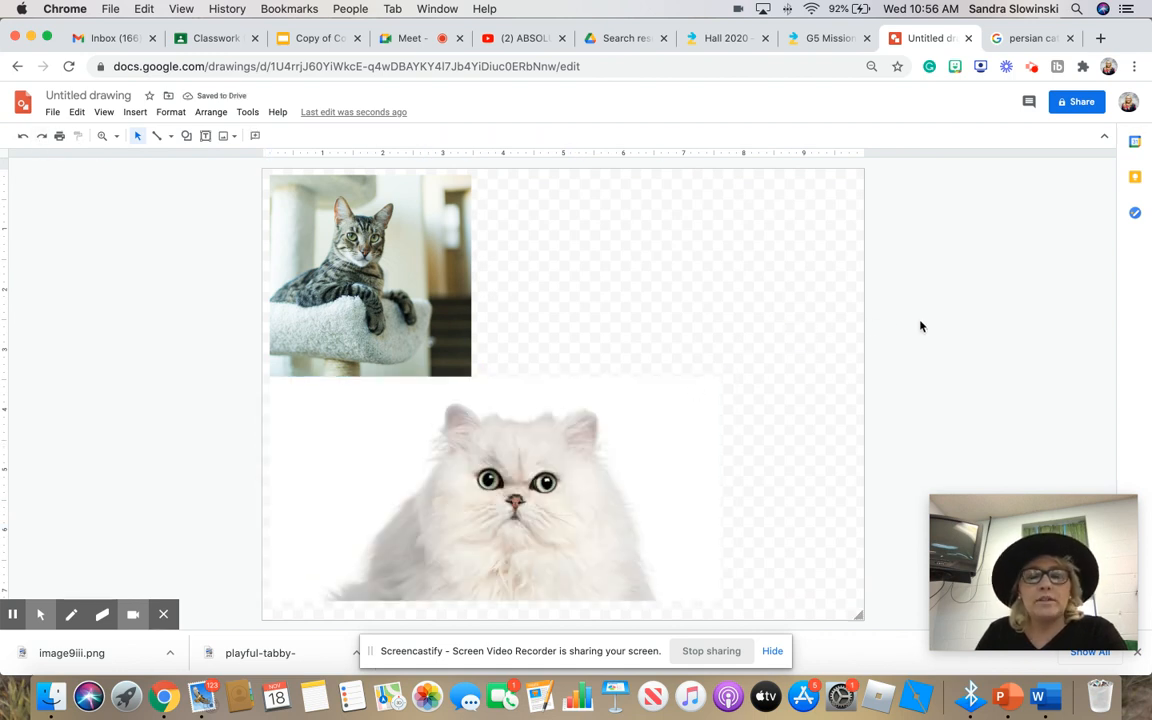
Return to the Google search tab and change the search to "persian cat facts"
{"action": "left_click", "coordinate": [1013, 37]}
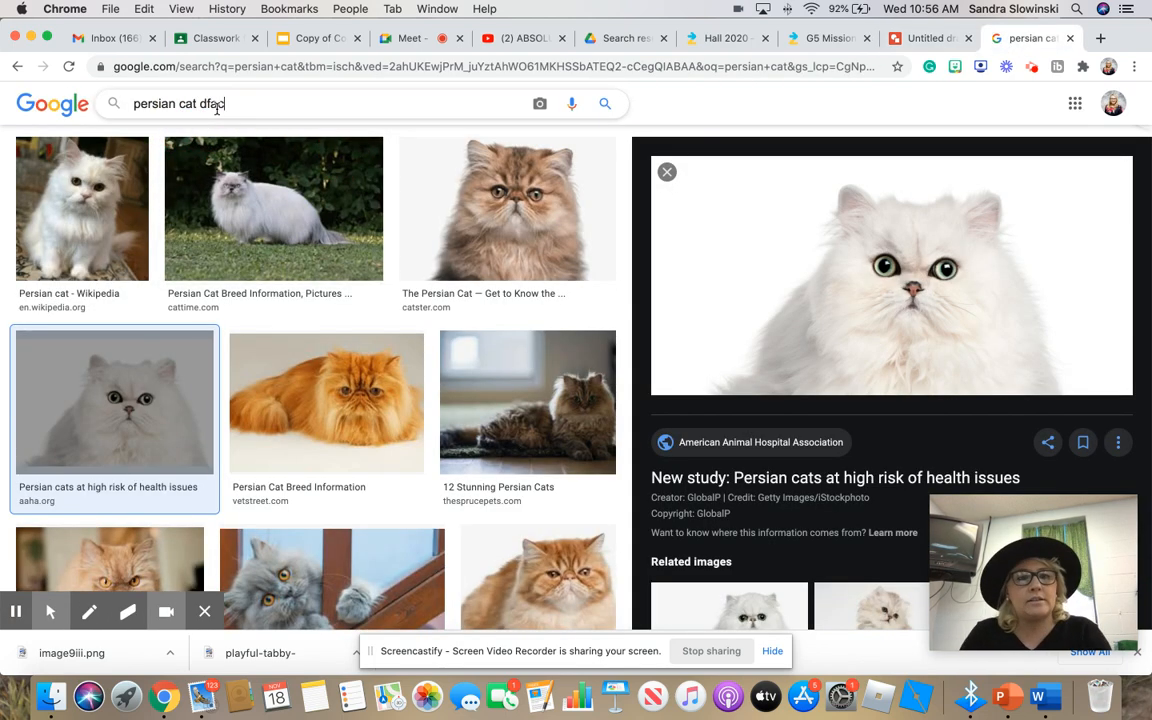
{"action": "key", "text": "BackSpace"}
{"action": "key", "text": "BackSpace"}
{"action": "type", "text": "faces"}
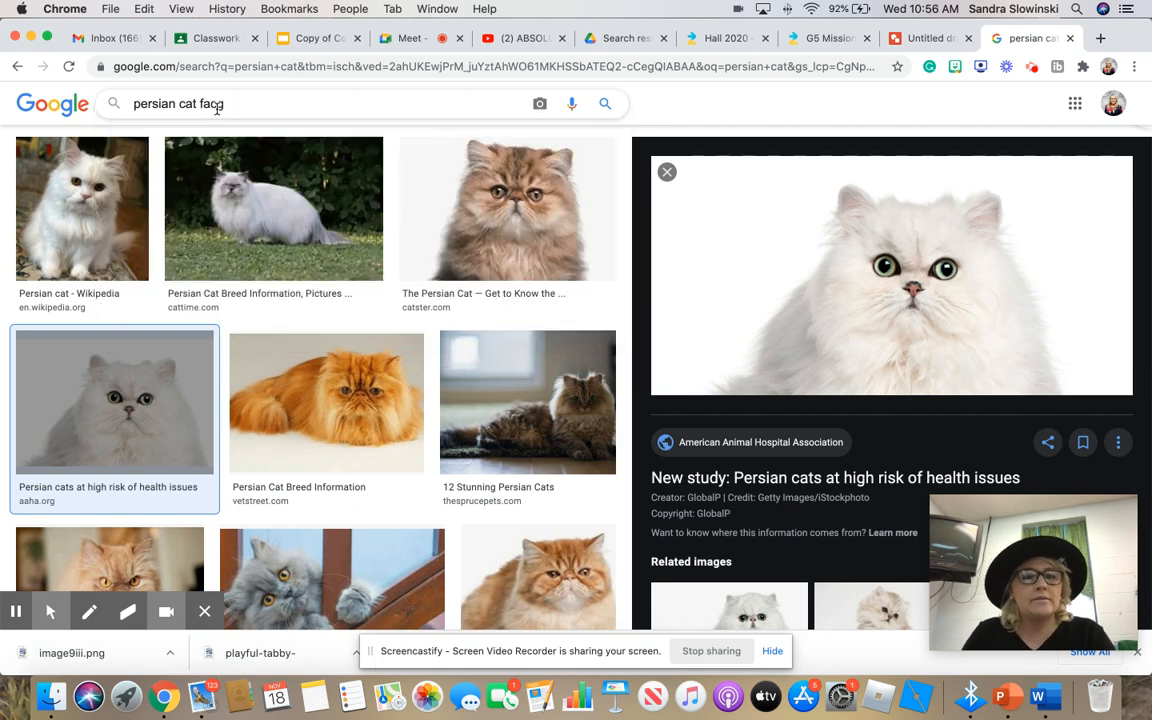
{"action": "key", "text": "BackSpace"}
{"action": "type", "text": "ts"}
{"action": "key", "text": "Return"}
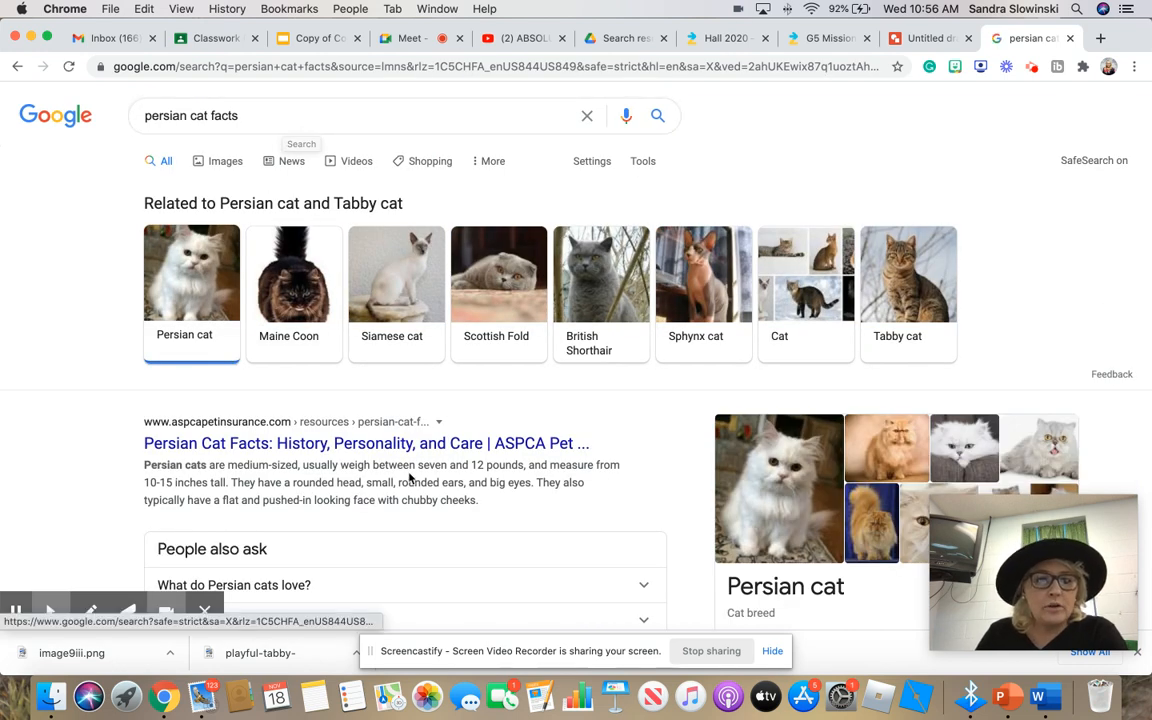
Open the howstuffworks article "8 Facts About Persian Cats, Kings of the Lap-Nappers" and read its first facts
{"action": "scroll", "coordinate": [357, 447], "scroll_direction": "down", "scroll_amount": 5}
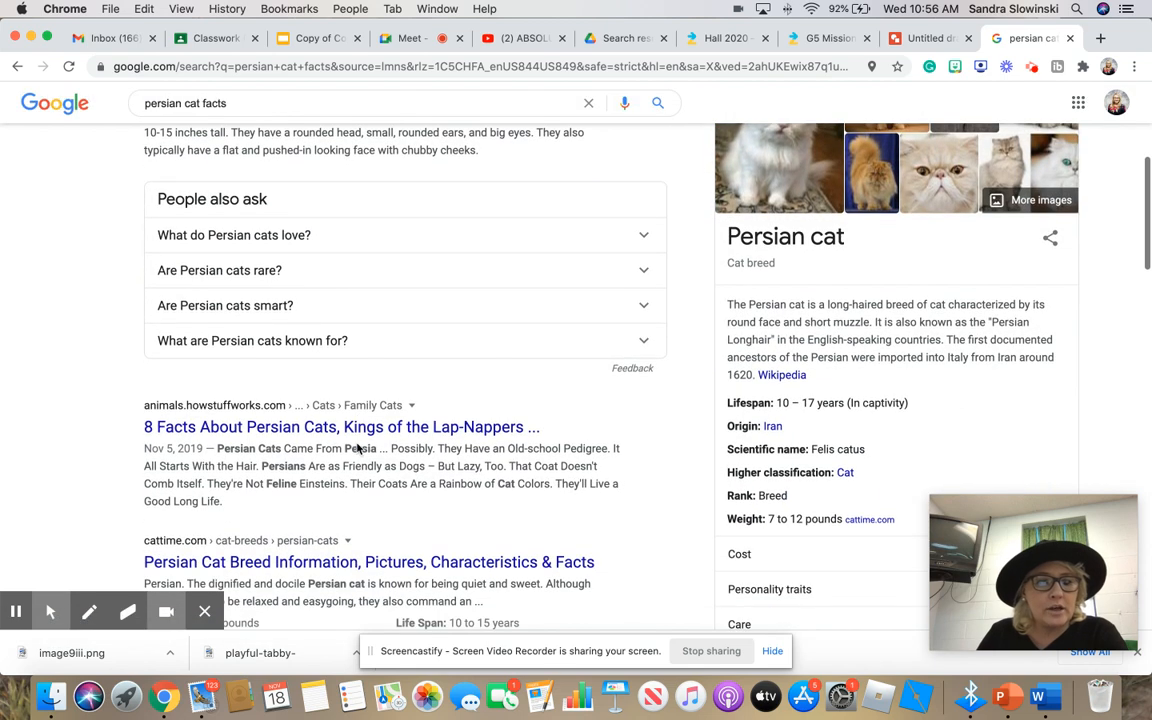
{"action": "left_click", "coordinate": [237, 437]}
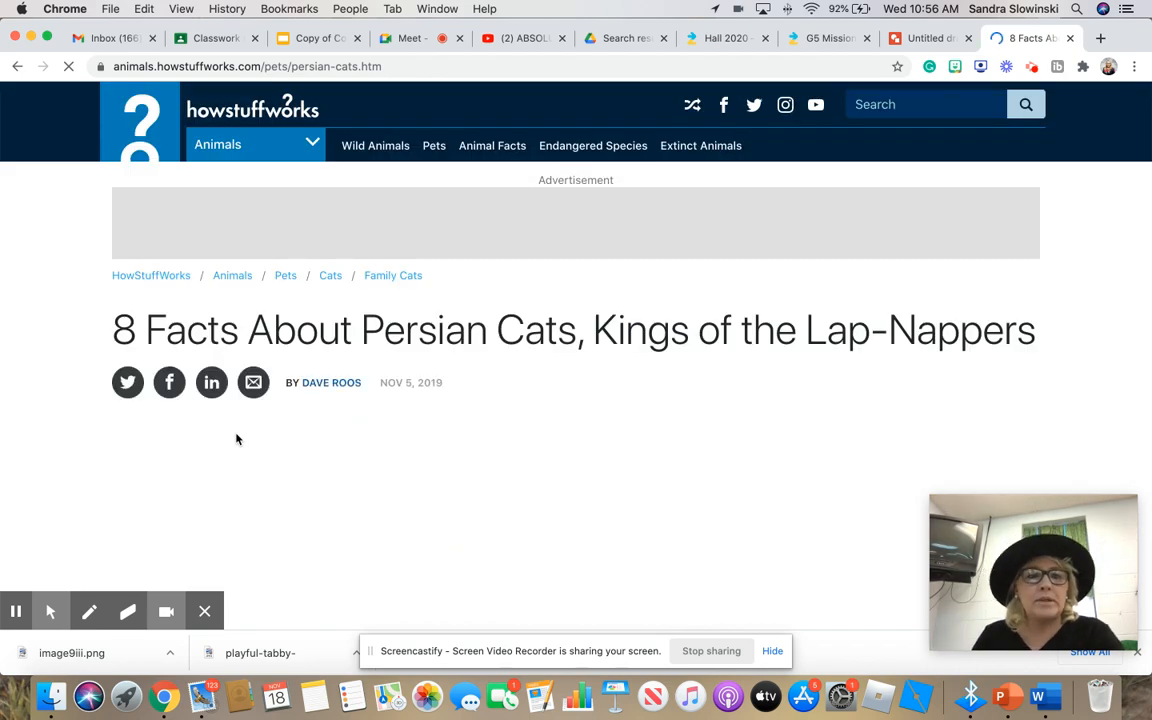
{"action": "scroll", "coordinate": [753, 530], "scroll_direction": "down", "scroll_amount": 10}
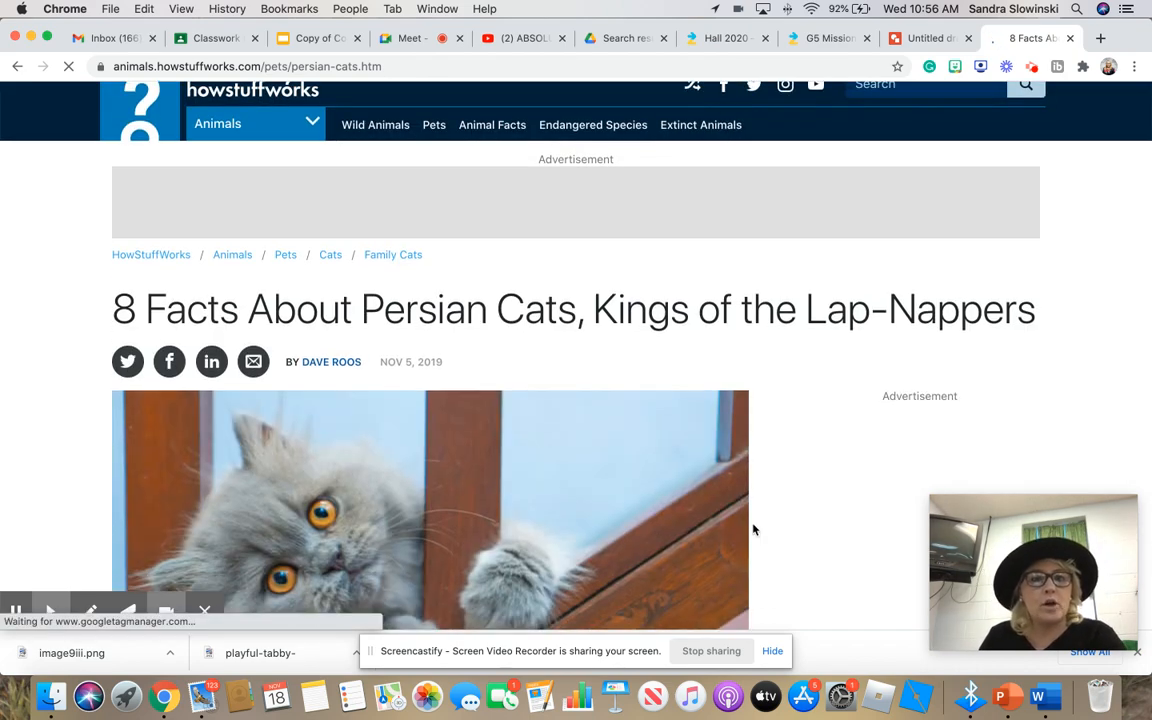
{"action": "scroll", "coordinate": [753, 530], "scroll_direction": "down", "scroll_amount": 2}
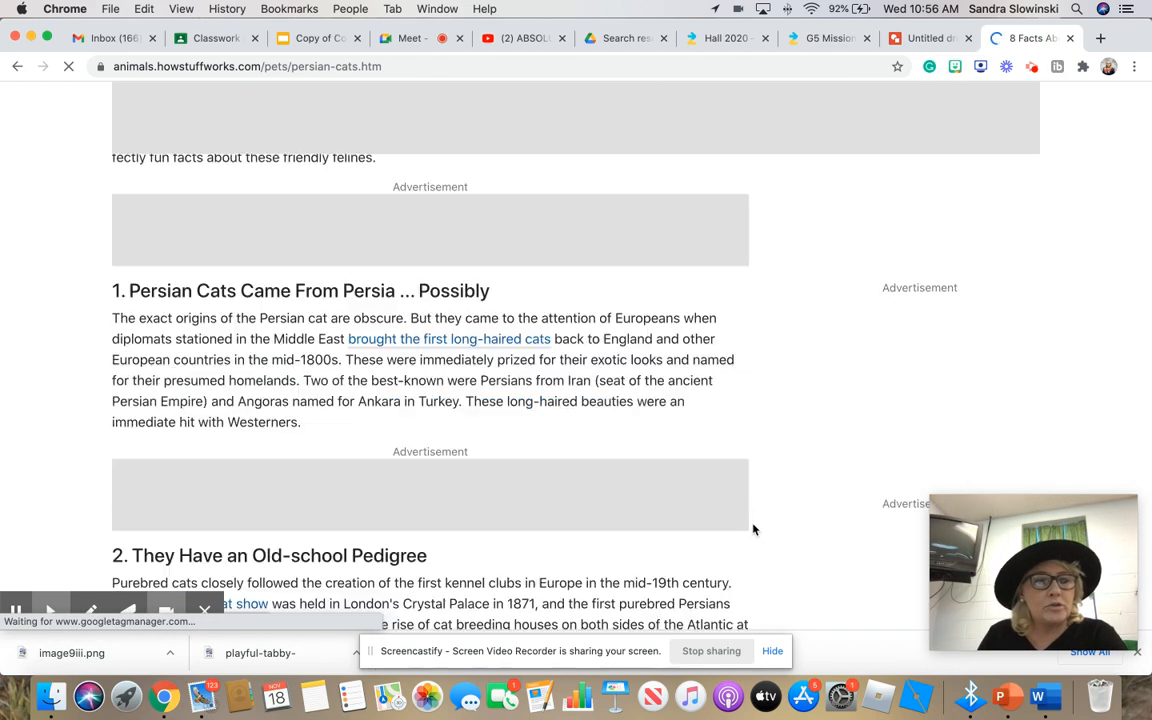
{"action": "scroll", "coordinate": [753, 530], "scroll_direction": "down", "scroll_amount": 4}
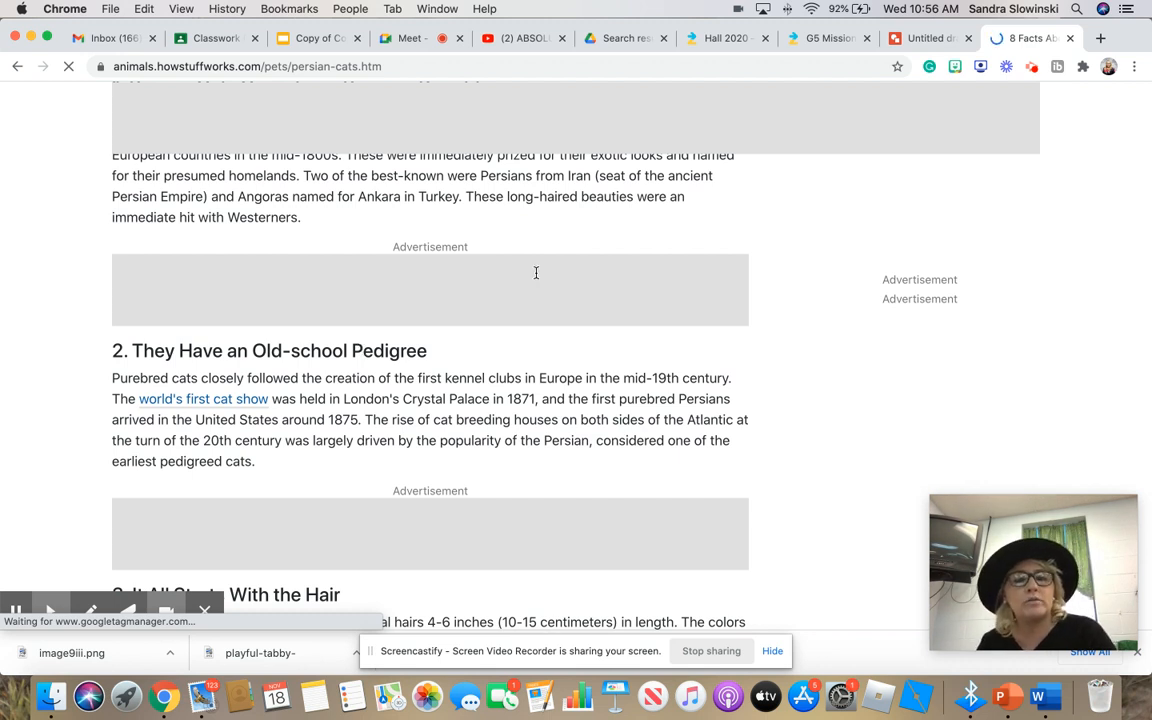
Return to the drawing and add a text box beside the Persian cat's head with numbered fact 1, "They have an old school breed that dates back"
{"action": "left_click", "coordinate": [928, 38]}
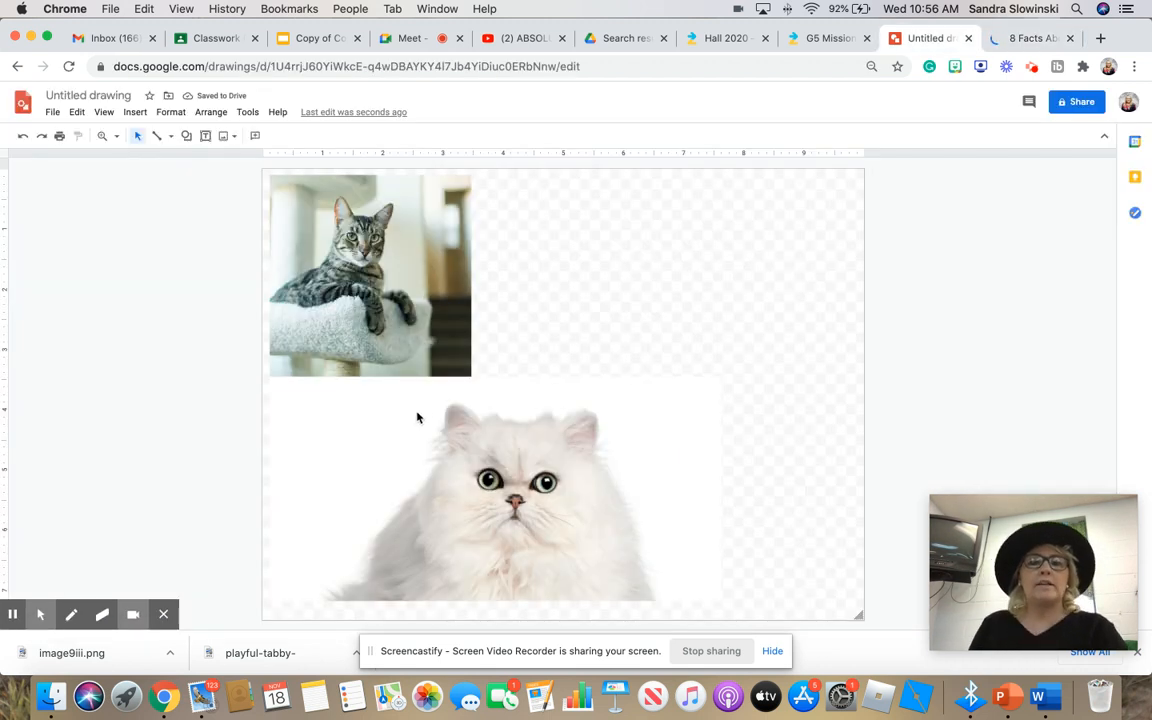
{"action": "left_click", "coordinate": [205, 136]}
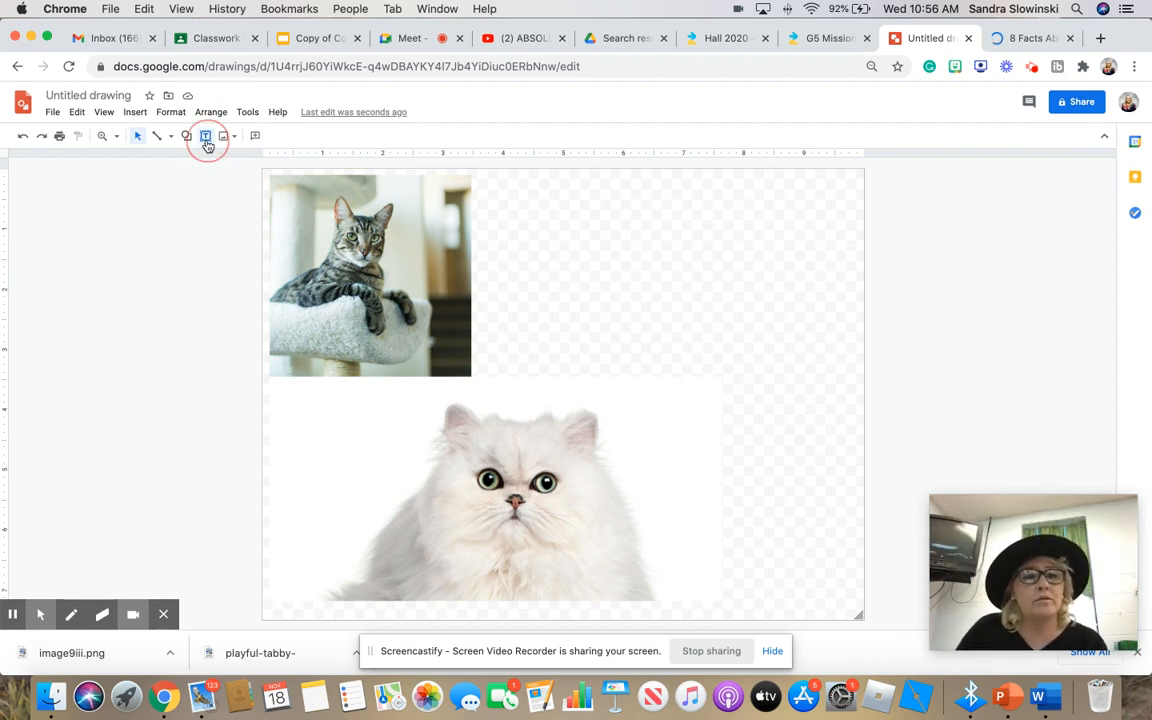
{"action": "left_click_drag", "start_coordinate": [285, 401], "coordinate": [431, 479]}
{"action": "type", "text": "1."}
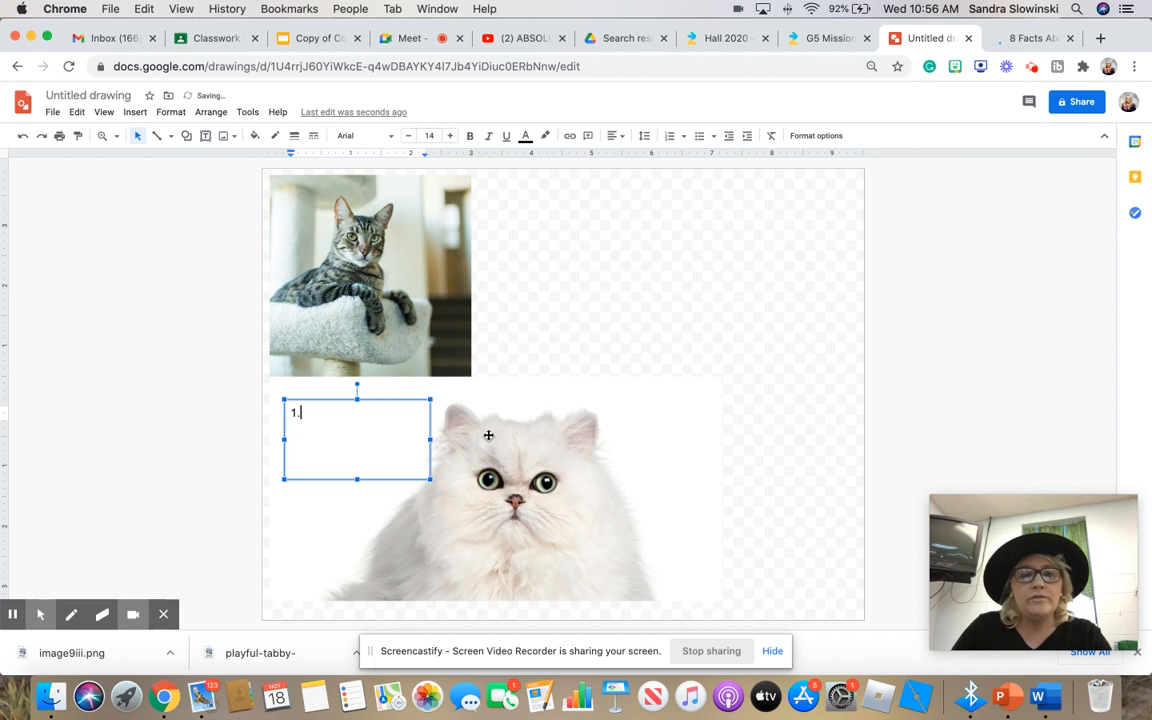
{"action": "type", "text": " They hav"}
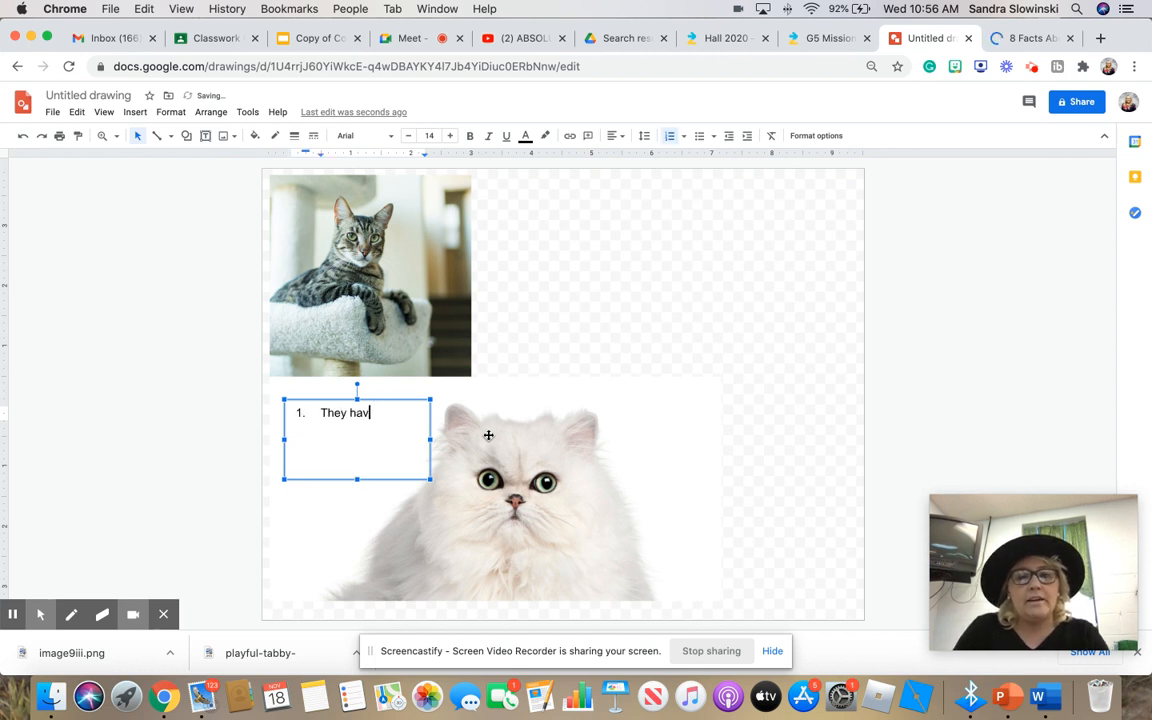
{"action": "type", "text": "e an old sc"}
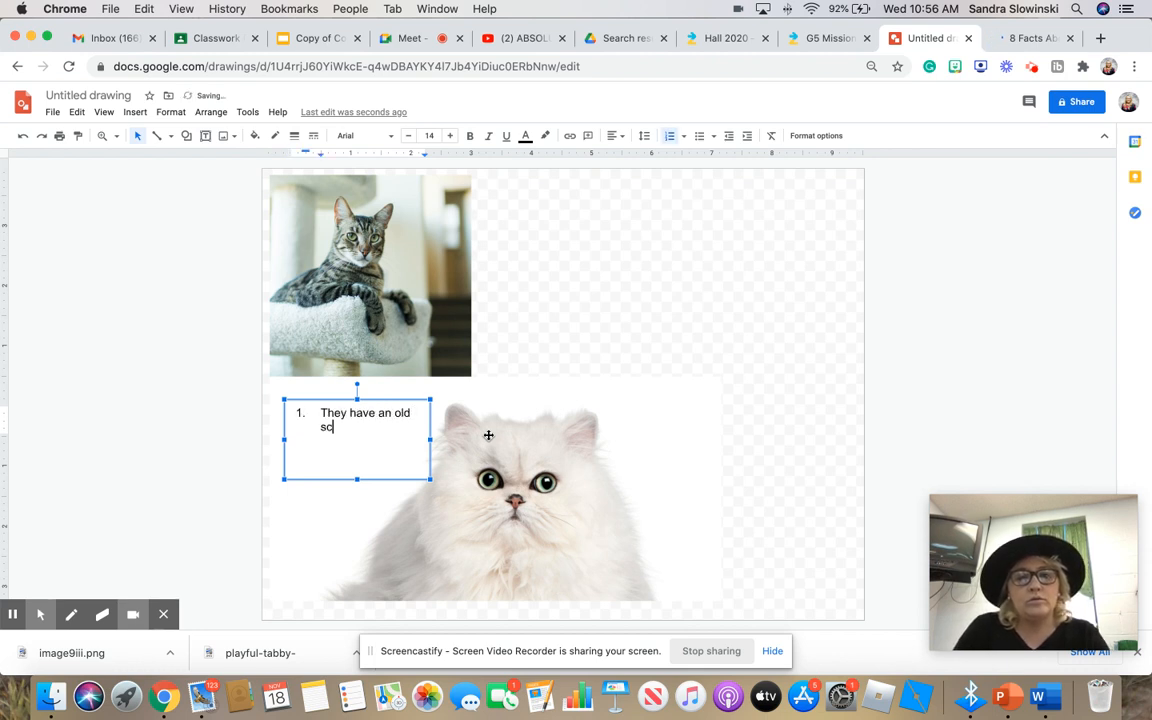
{"action": "type", "text": "hool br"}
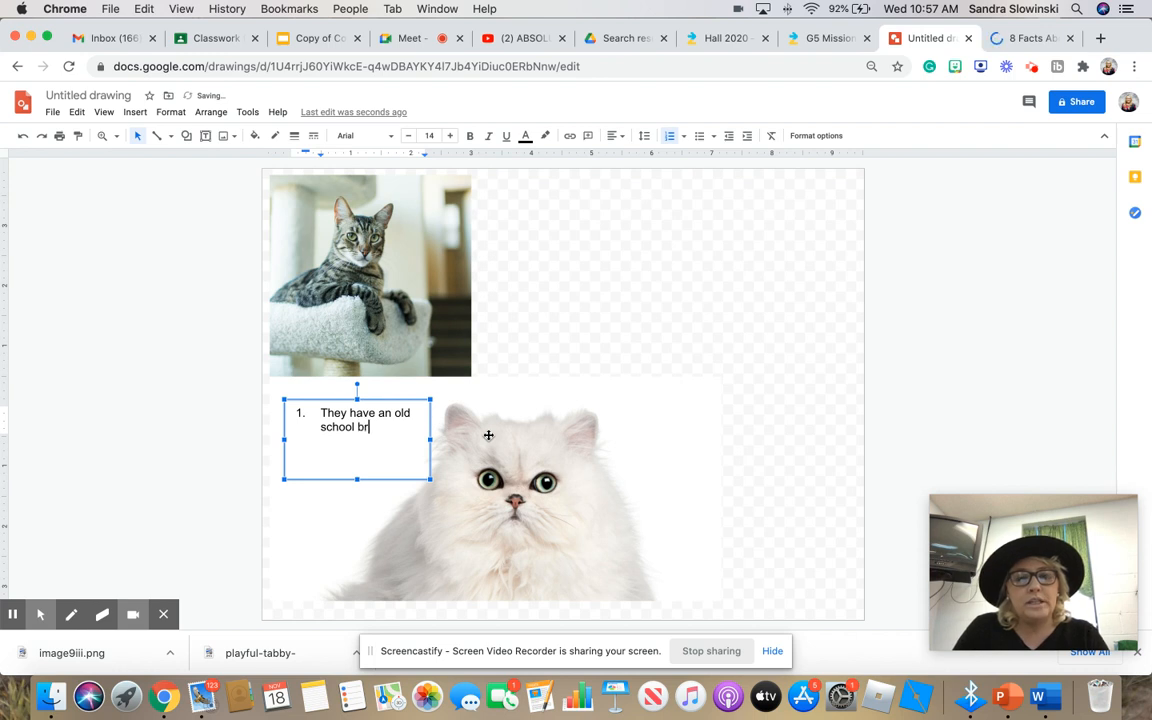
{"action": "type", "text": "eed that dates back"}
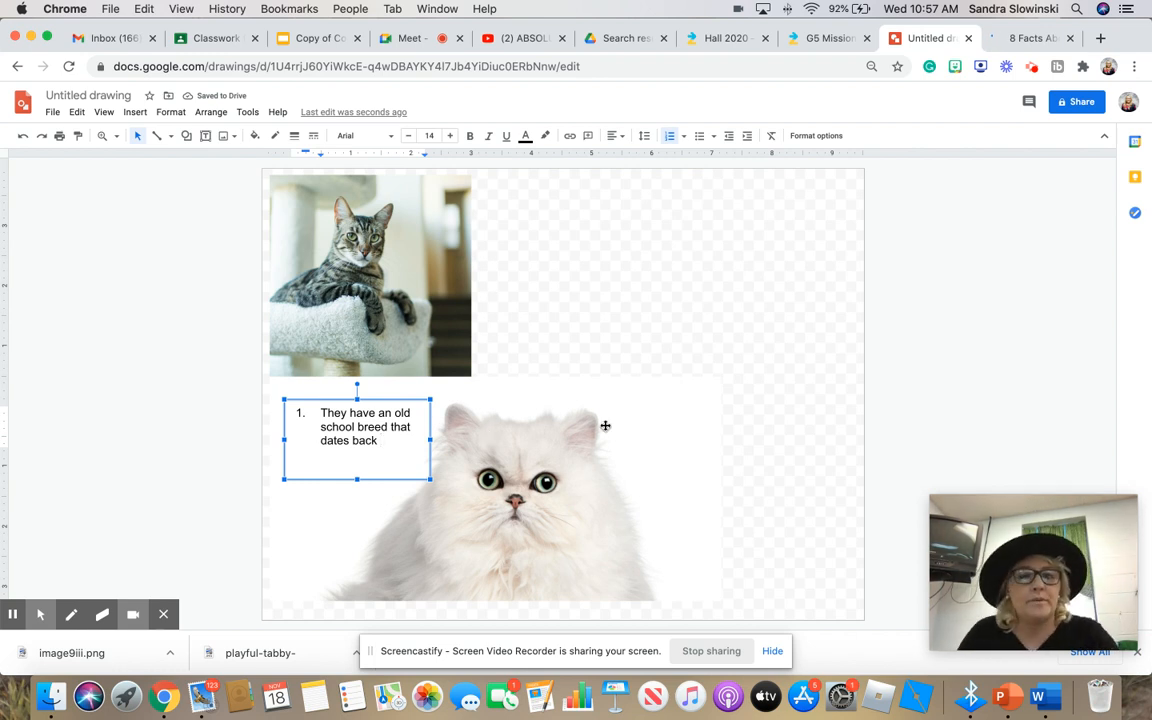
{"action": "left_click", "coordinate": [532, 456]}
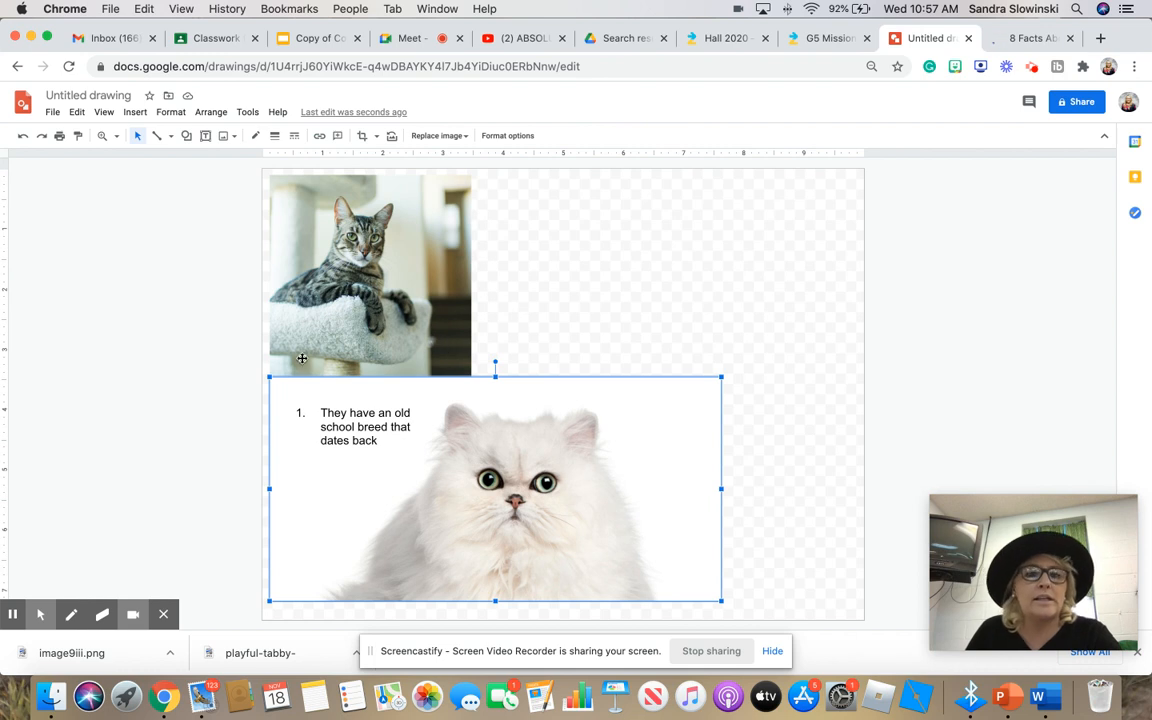
Add a small text box reading "Persian Cat" in the white area at the Persian picture's upper right corner
{"action": "left_click", "coordinate": [205, 135]}
{"action": "left_click_drag", "start_coordinate": [608, 398], "coordinate": [713, 450]}
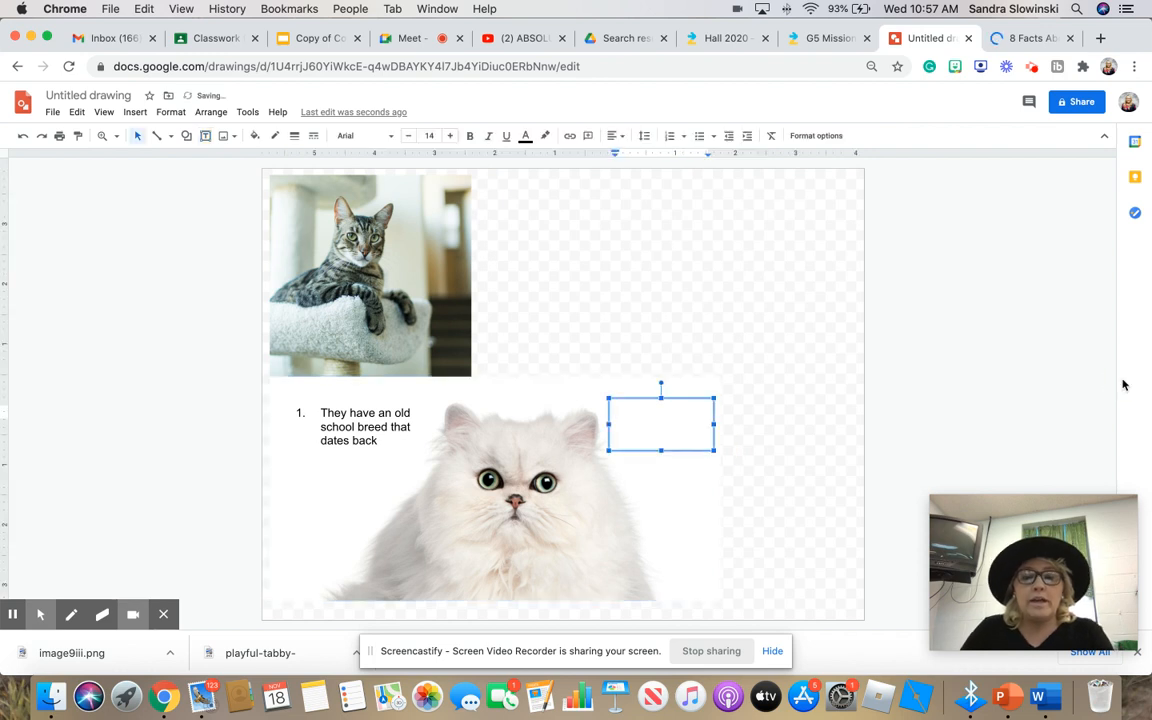
{"action": "type", "text": "Persian "}
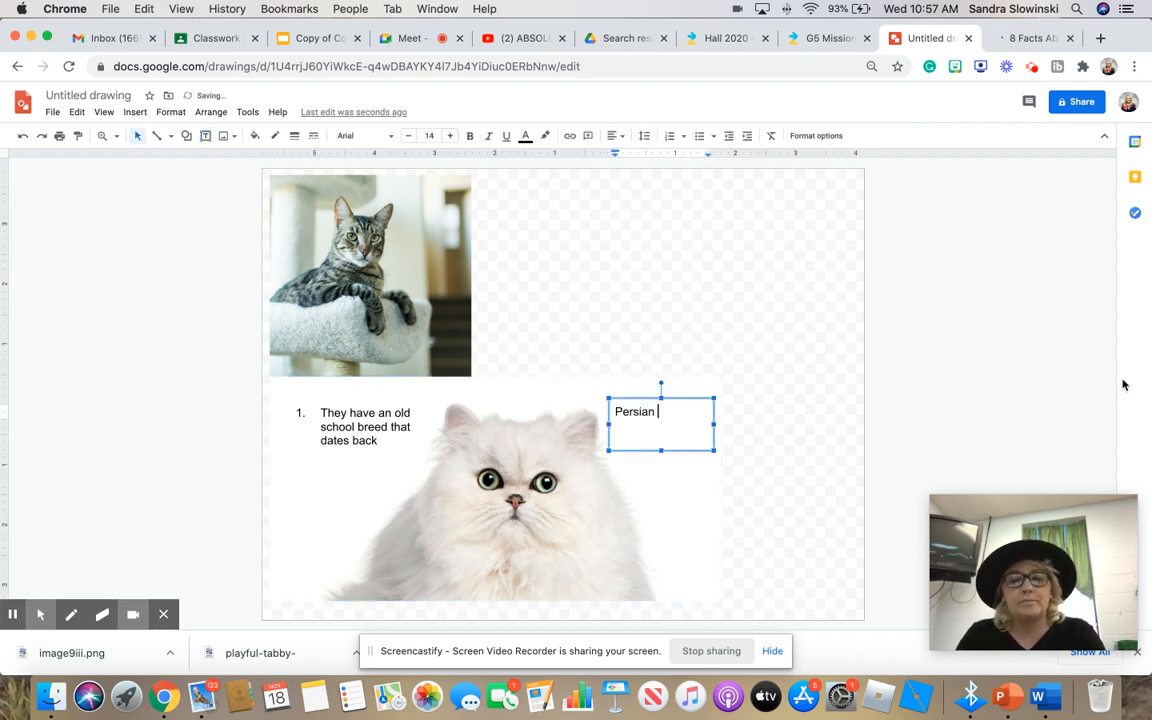
{"action": "type", "text": "Cat"}
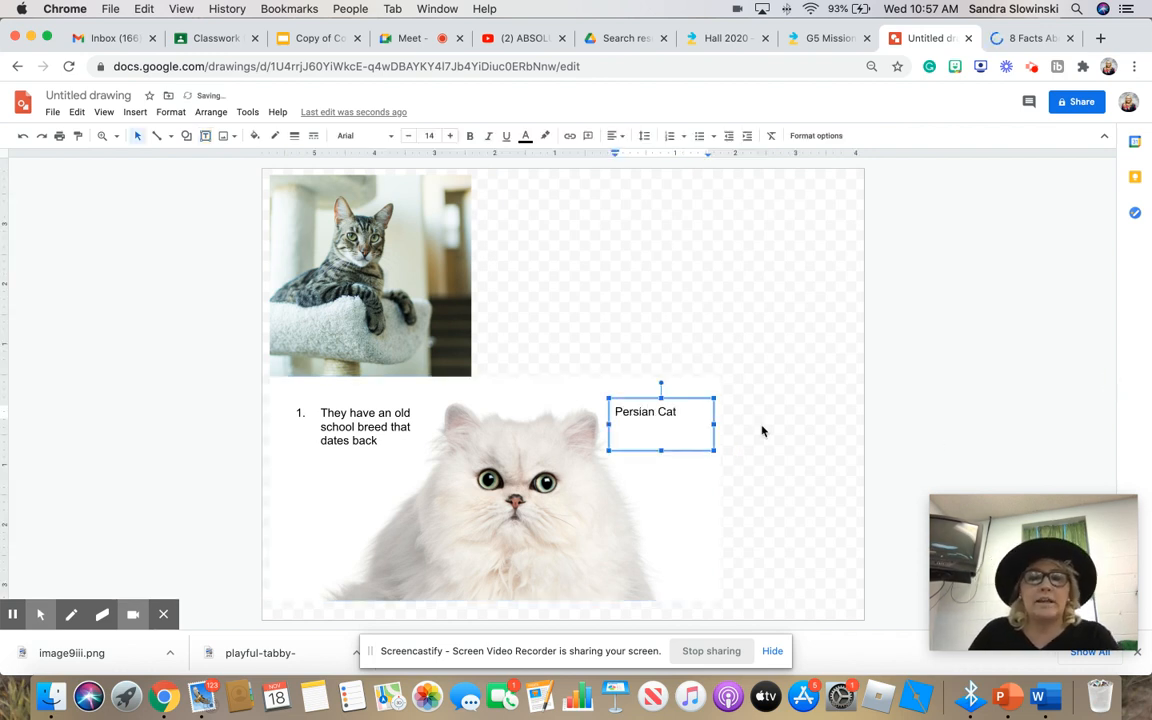
Enlarge the "Persian Cat" label to font size 19, make it bold, and deselect the text box
{"action": "left_click_drag", "start_coordinate": [687, 410], "coordinate": [612, 410]}
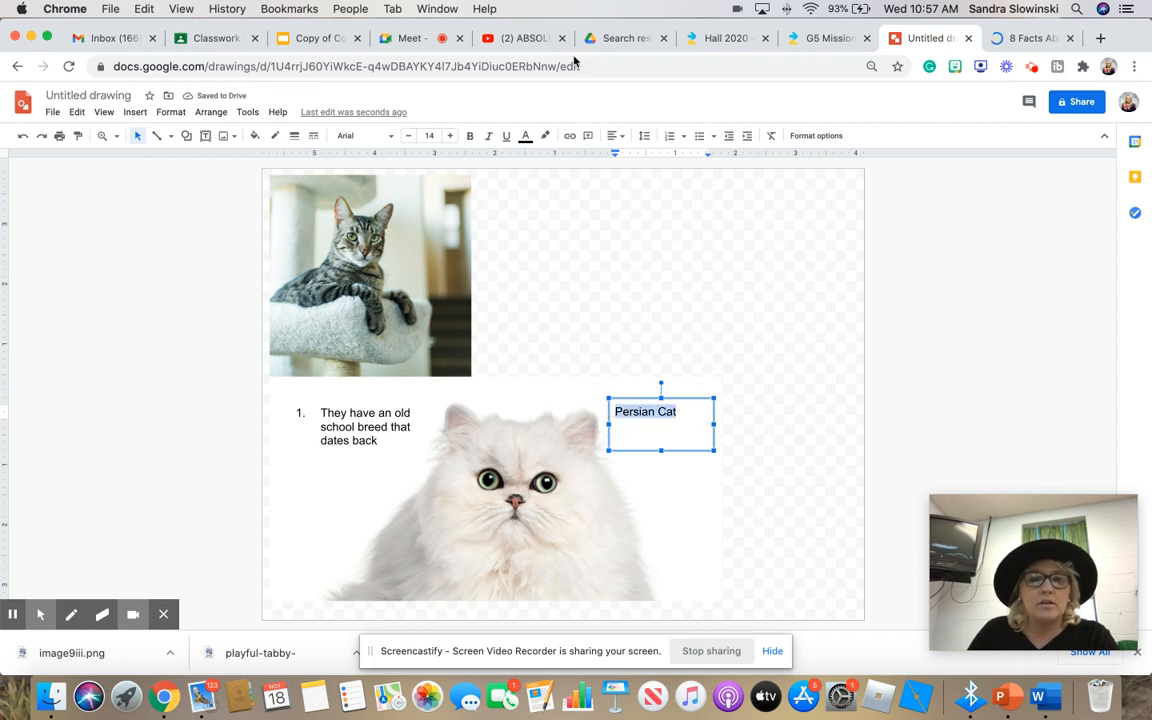
{"action": "left_click", "coordinate": [451, 136]}
{"action": "left_click", "coordinate": [451, 136]}
{"action": "left_click", "coordinate": [451, 136]}
{"action": "left_click", "coordinate": [451, 136]}
{"action": "left_click", "coordinate": [451, 136]}
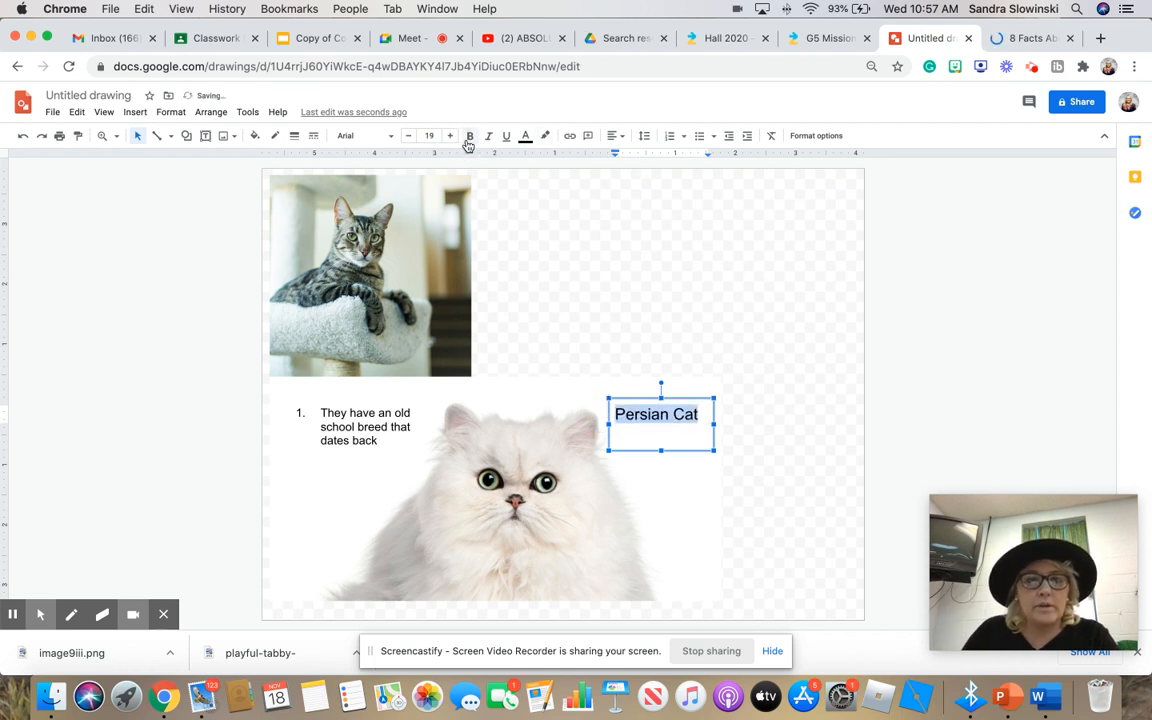
{"action": "left_click", "coordinate": [469, 136]}
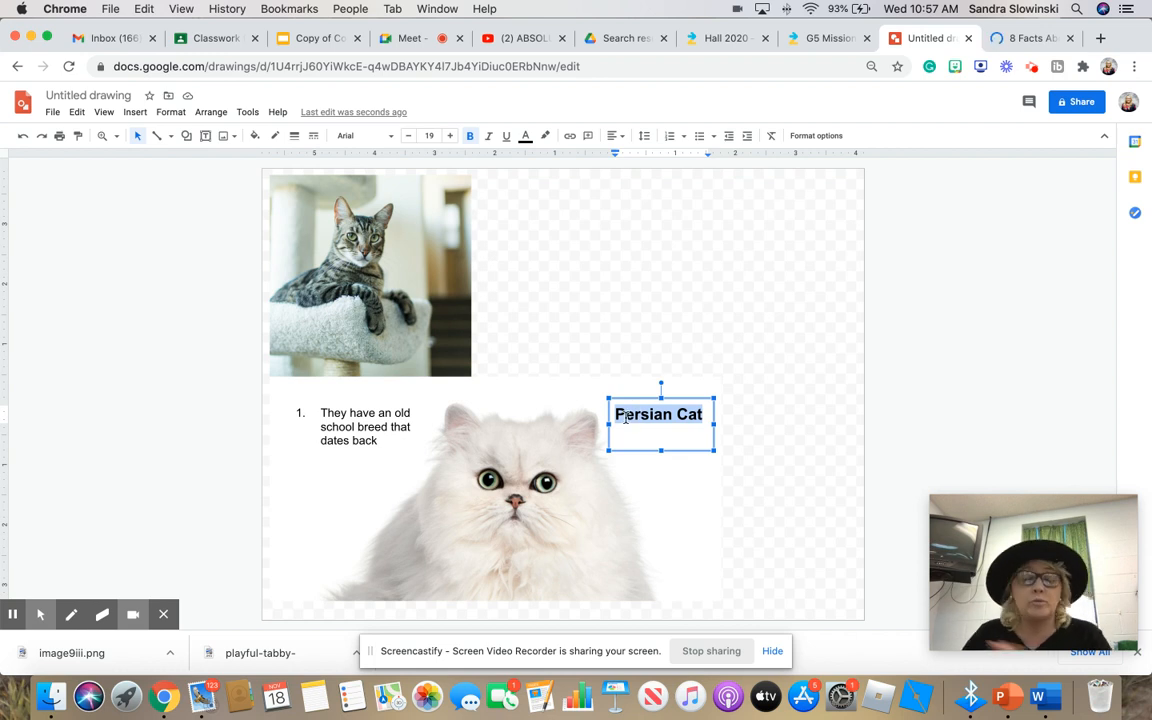
{"action": "left_click", "coordinate": [982, 334]}
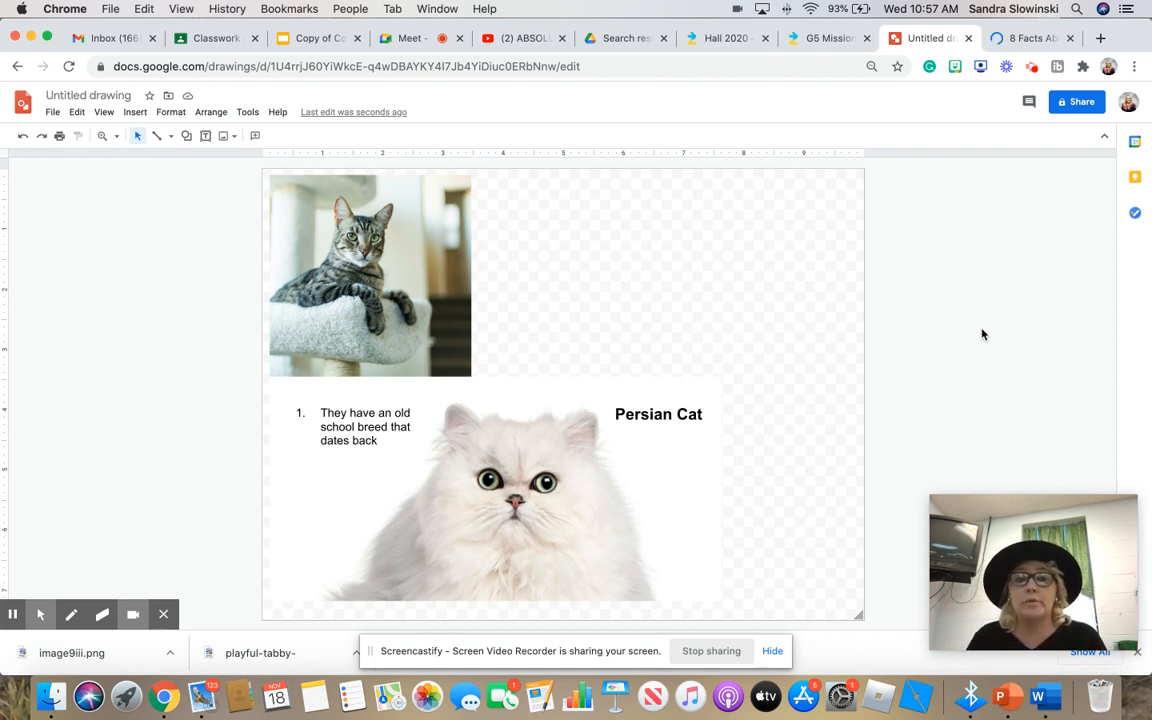
Rename the untitled drawing as "Cat" followed by the teacher's title and surname
{"action": "left_click", "coordinate": [106, 97]}
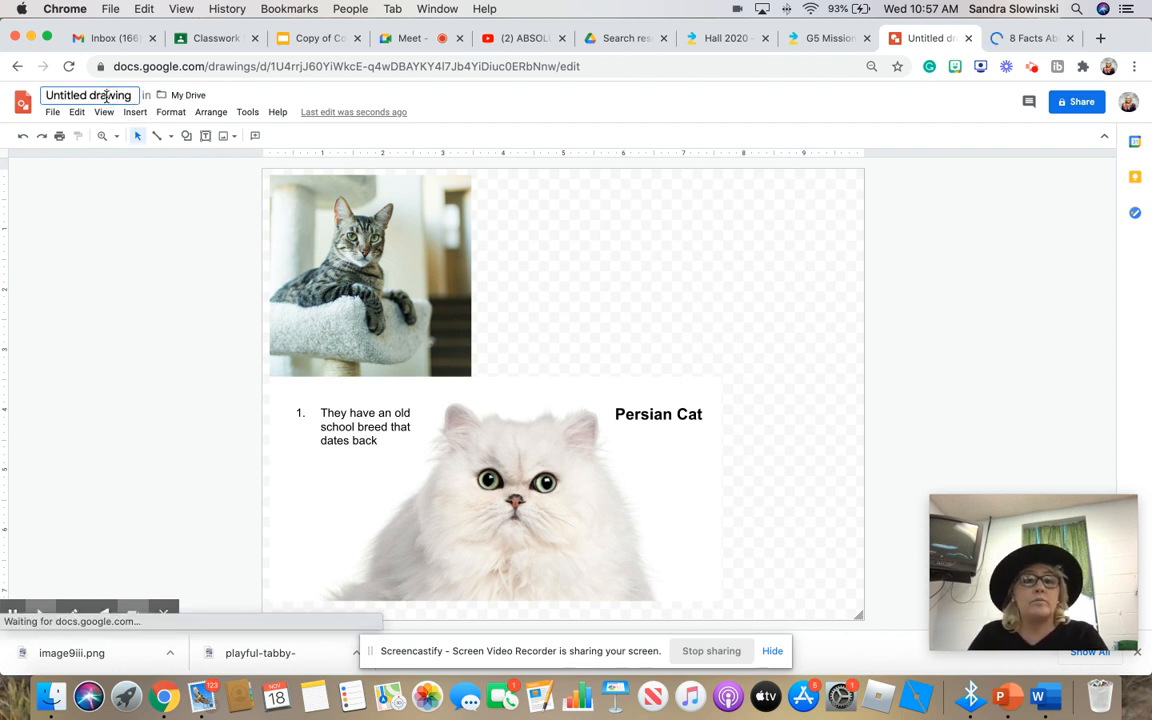
{"action": "left_click", "coordinate": [106, 97]}
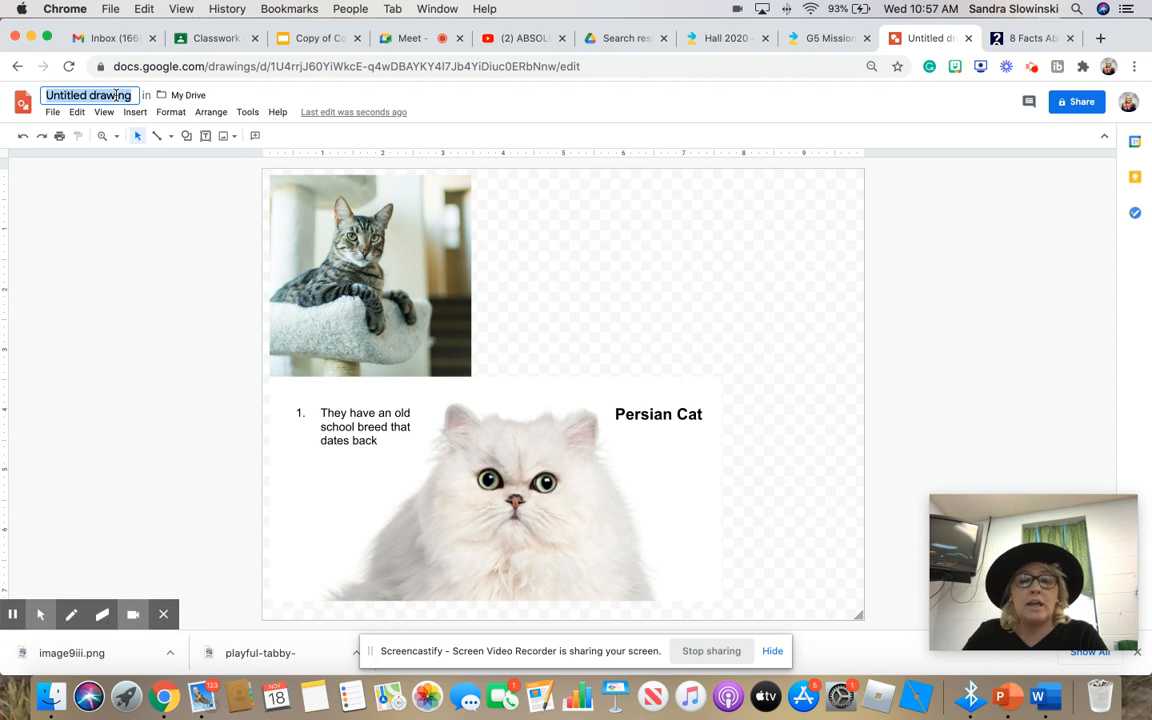
{"action": "type", "text": "Cat Dr"}
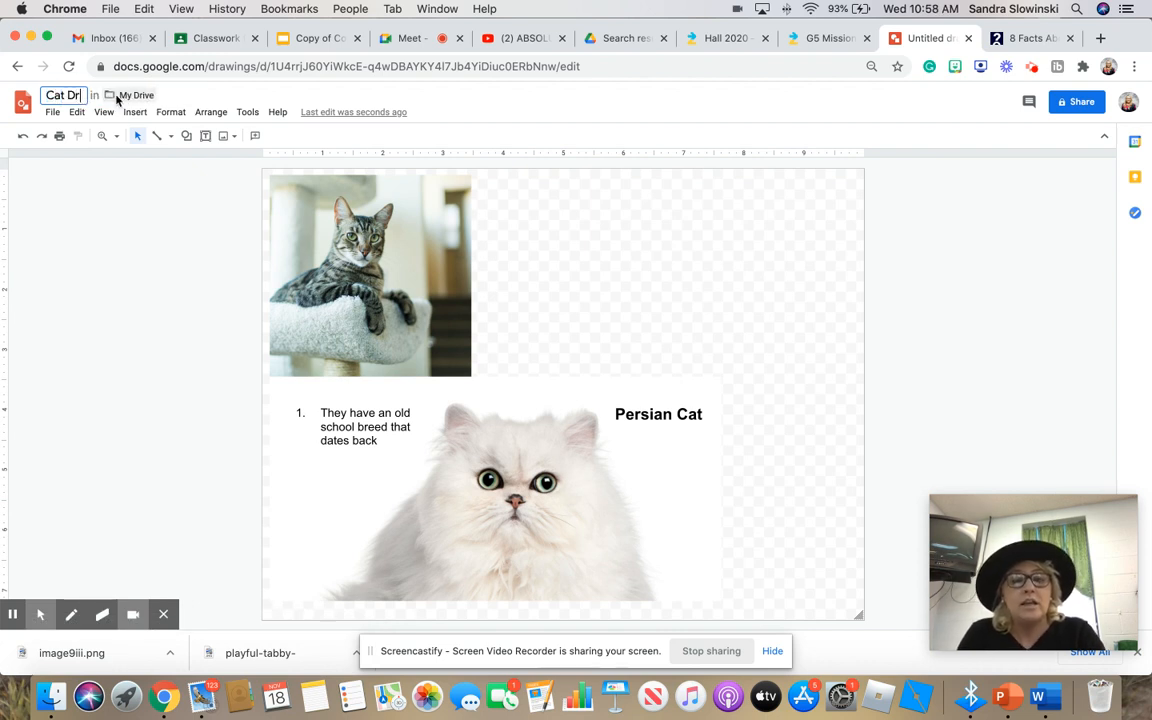
{"action": "type", "text": ". Hall"}
{"action": "key", "text": "Return"}
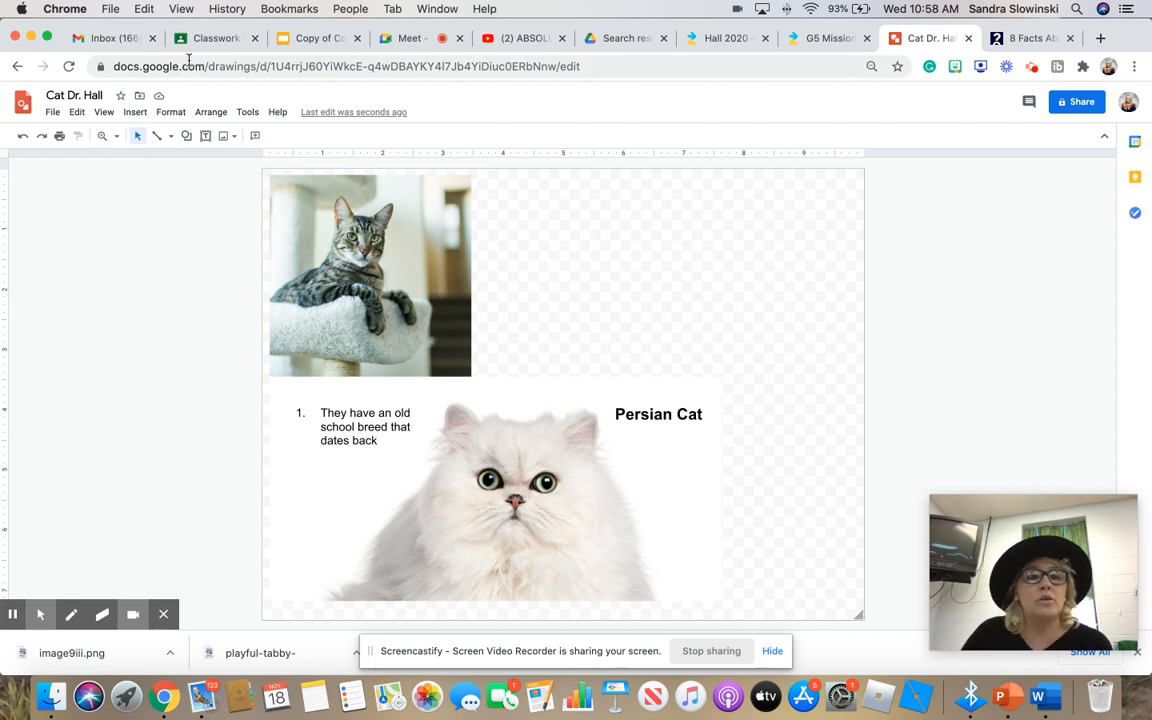
Switch to Google Classroom, open the slides attached to the Ecosystems Google Drawing Project, and view the student examples on slide 2
{"action": "left_click", "coordinate": [214, 38]}
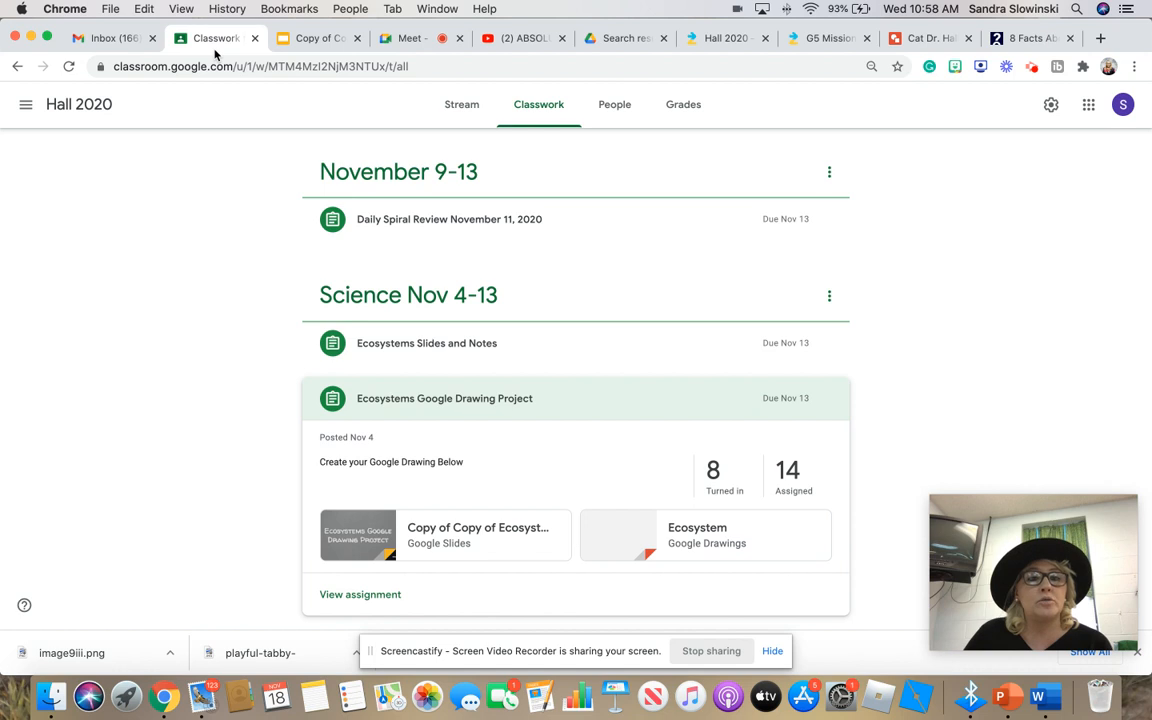
{"action": "left_click", "coordinate": [370, 537]}
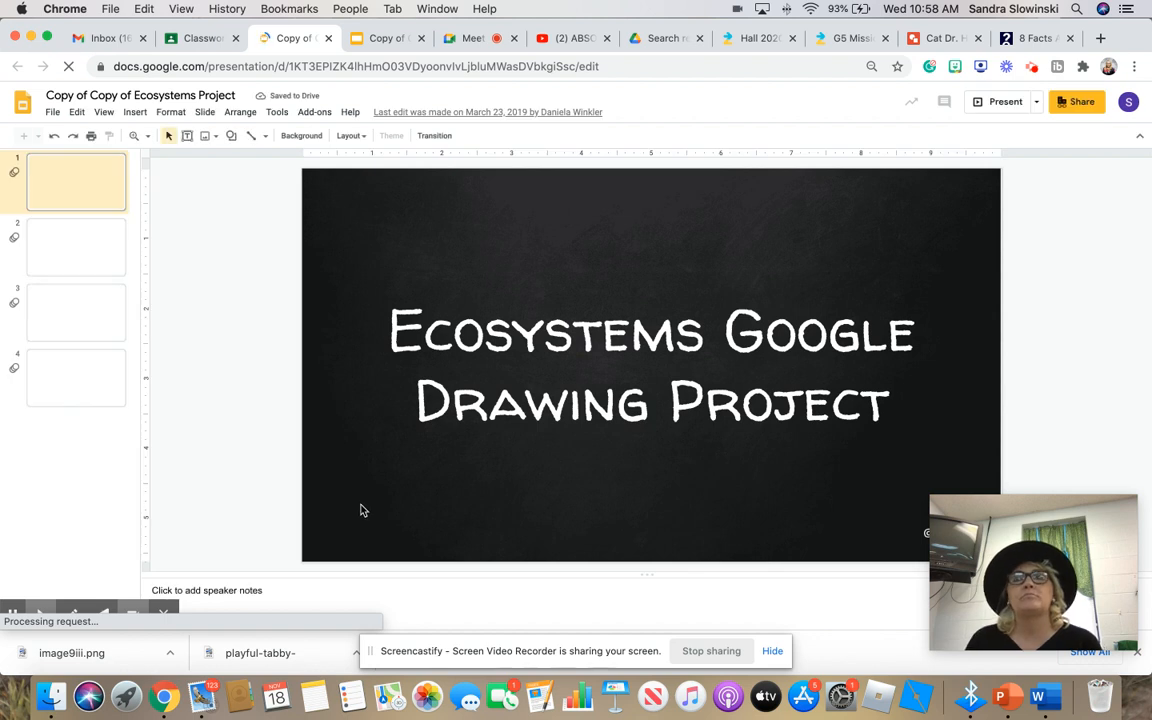
{"action": "left_click", "coordinate": [97, 262]}
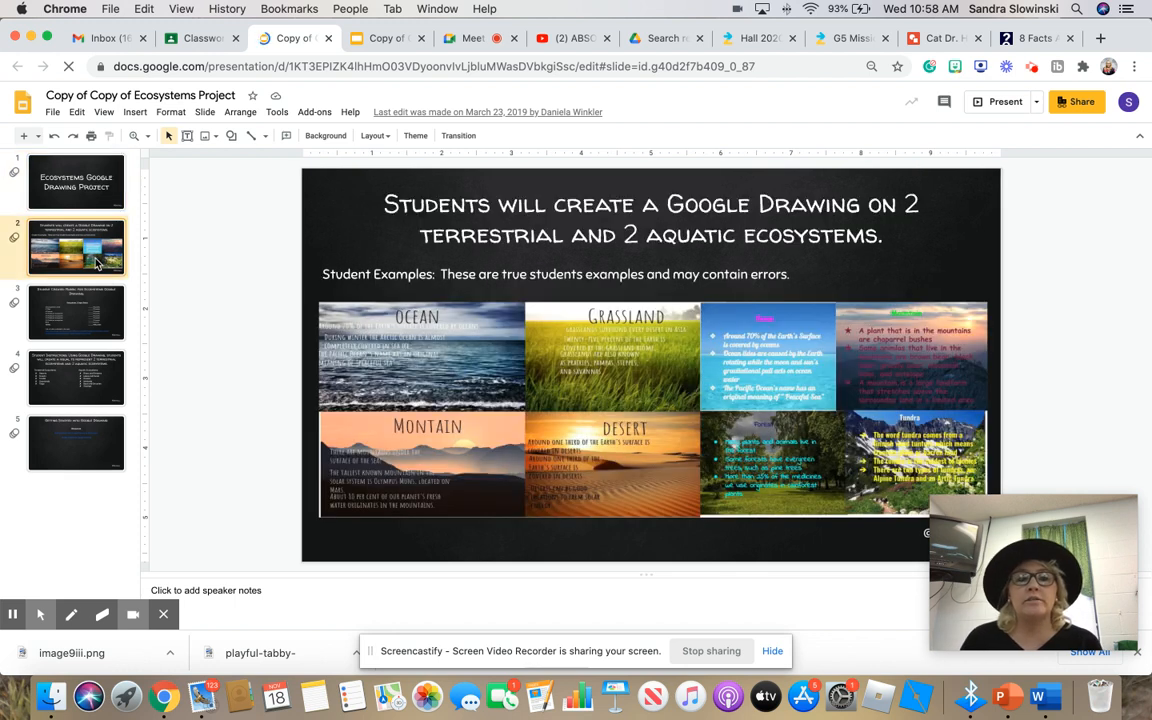